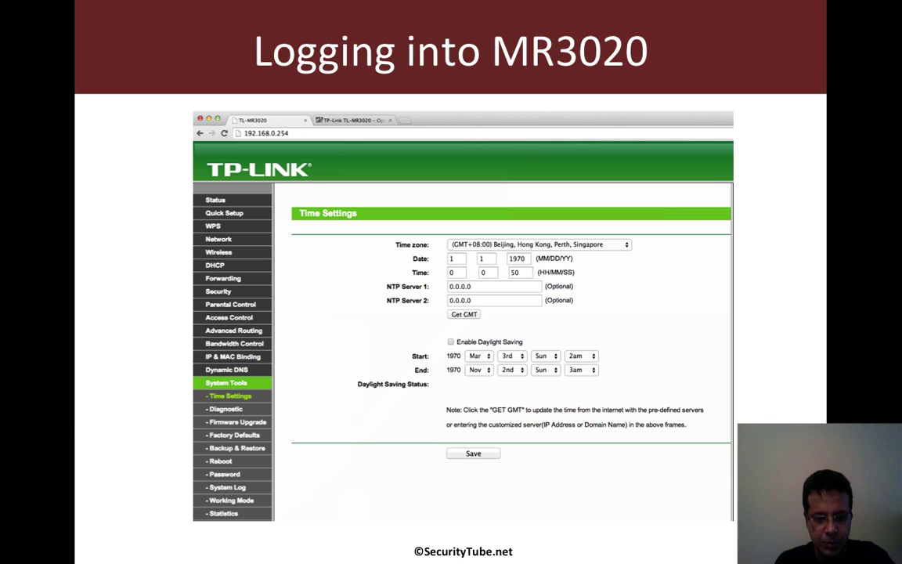
Exit the slide show, returning to slide 19 'Logging into MR3020' in editing view
key("Escape")
Switch to Chrome and load 192.168.0.254 in a new tab, reaching the router's Quick Setup page
key("super+Tab")
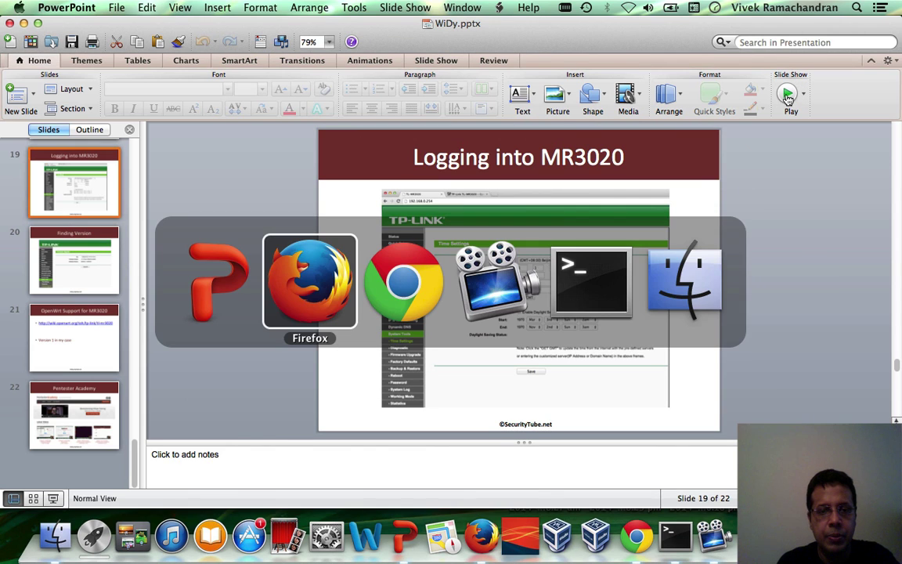
key("super+Tab")
key("super+Tab")
key("super+Tab")
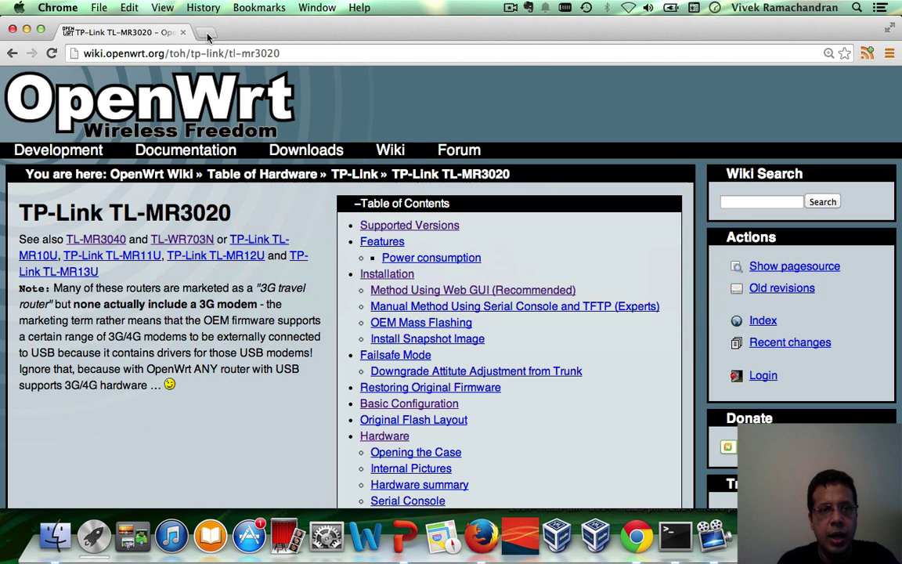
left_click(205, 35)
type("192.168.1.1")
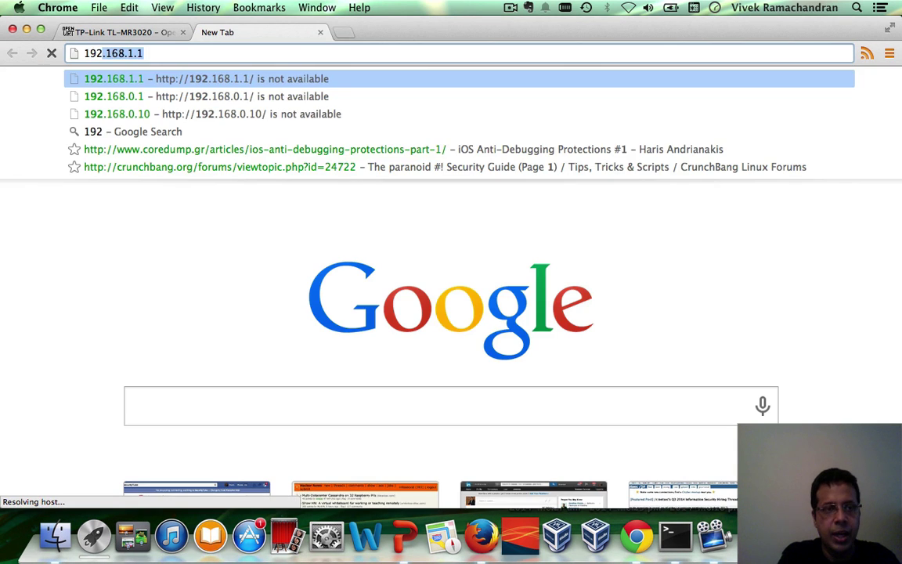
key("Down")
key("Down")
key("BackSpace")
key("BackSpace")
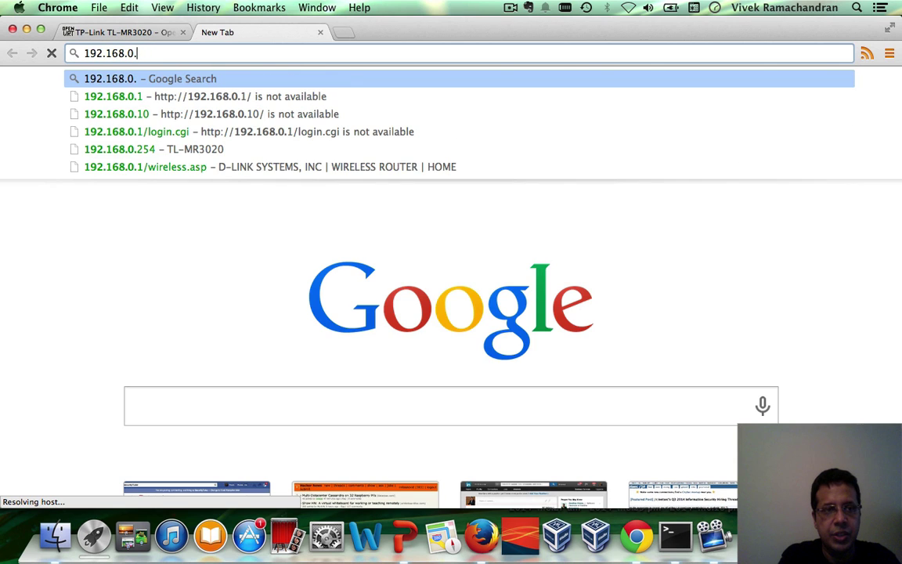
type("25")
key("BackSpace")
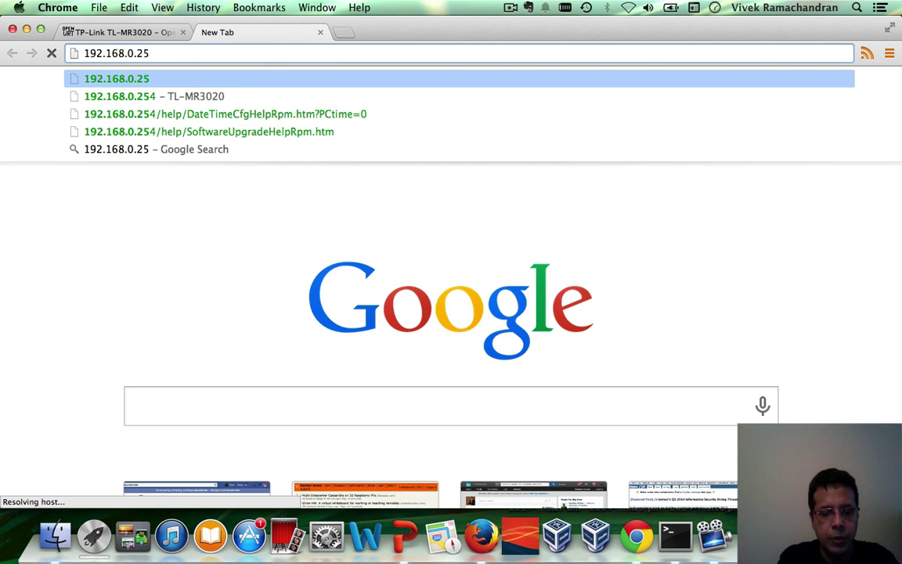
type("4")
key("Return")
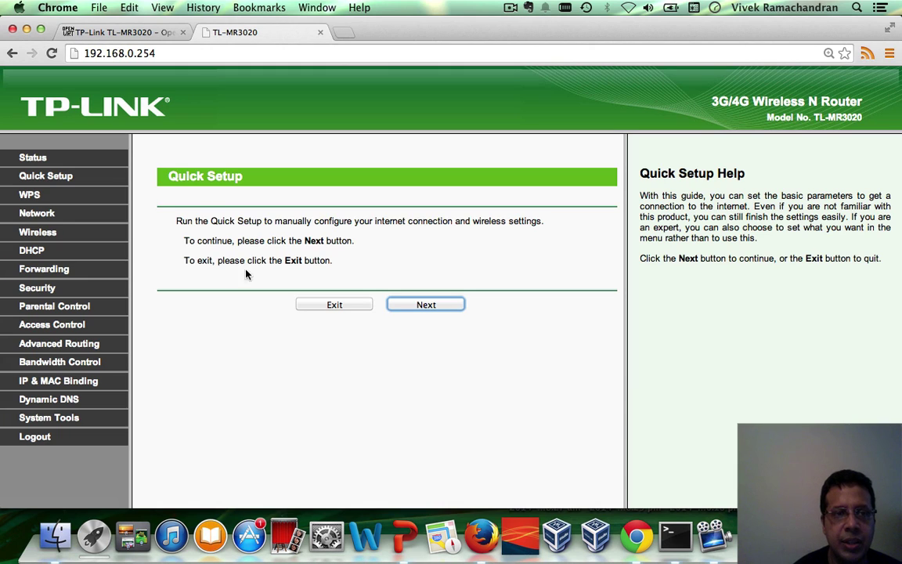
Log out of the router admin and sign back in with the admin account
left_click(36, 436)
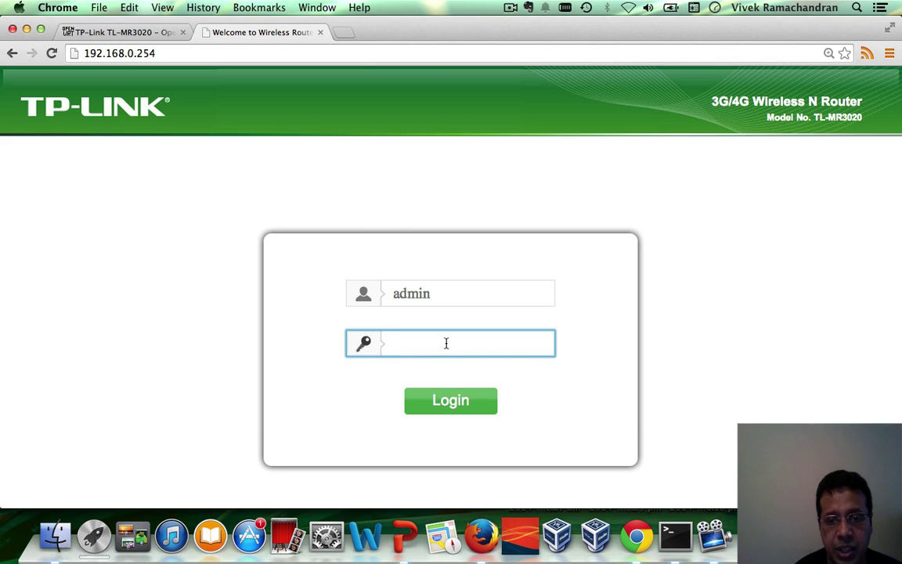
type("admin")
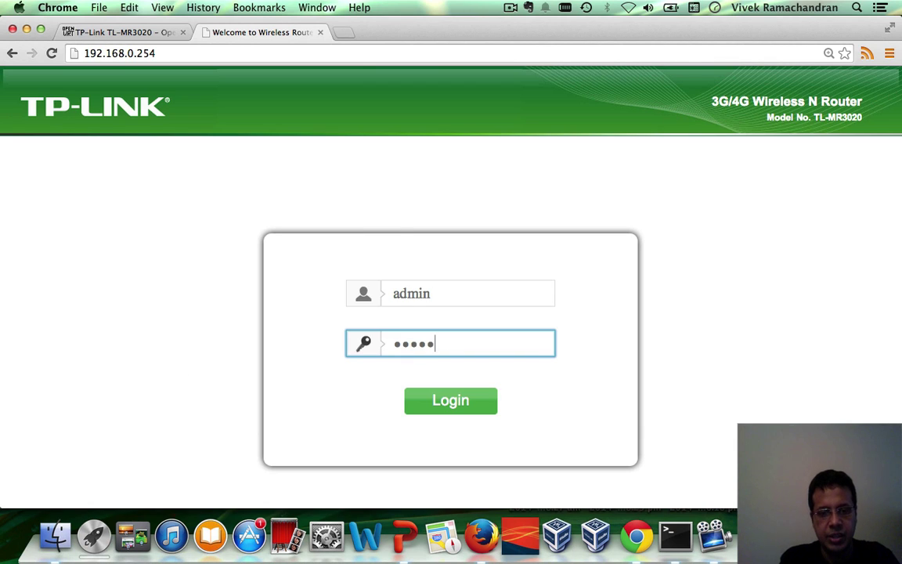
key("Return")
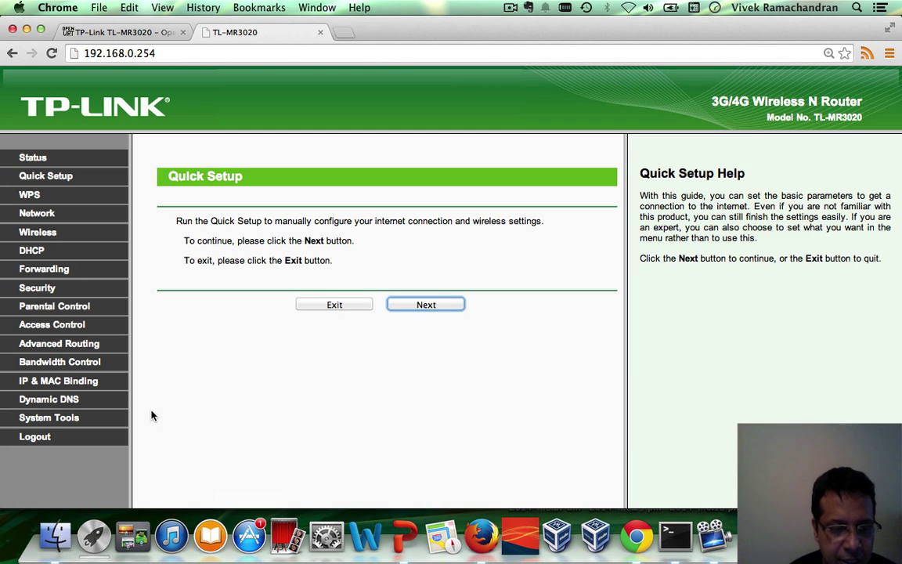
Open System Tools > Firmware Upgrade, highlight the MR3020 v1 hardware version, then return to the wiki tab
left_click(52, 423)
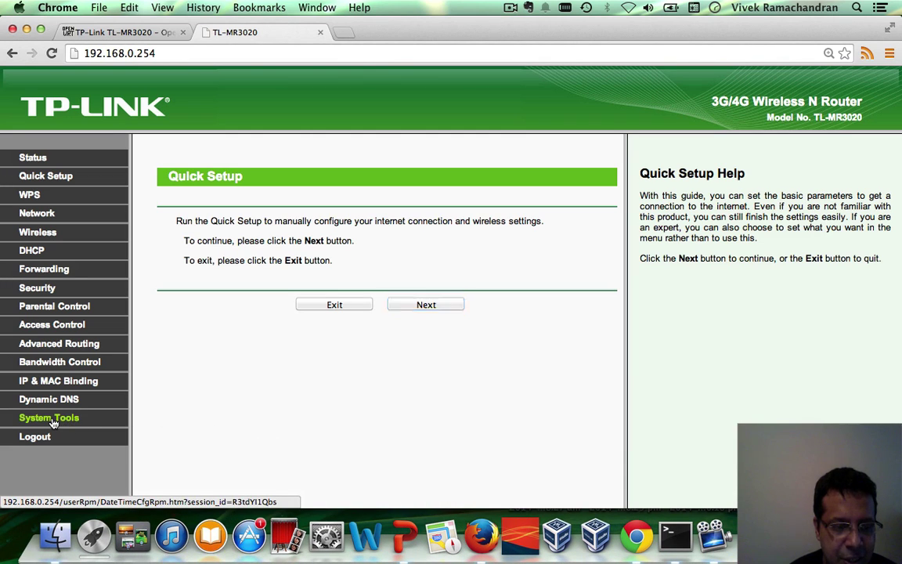
scroll(62, 391, "down", 4)
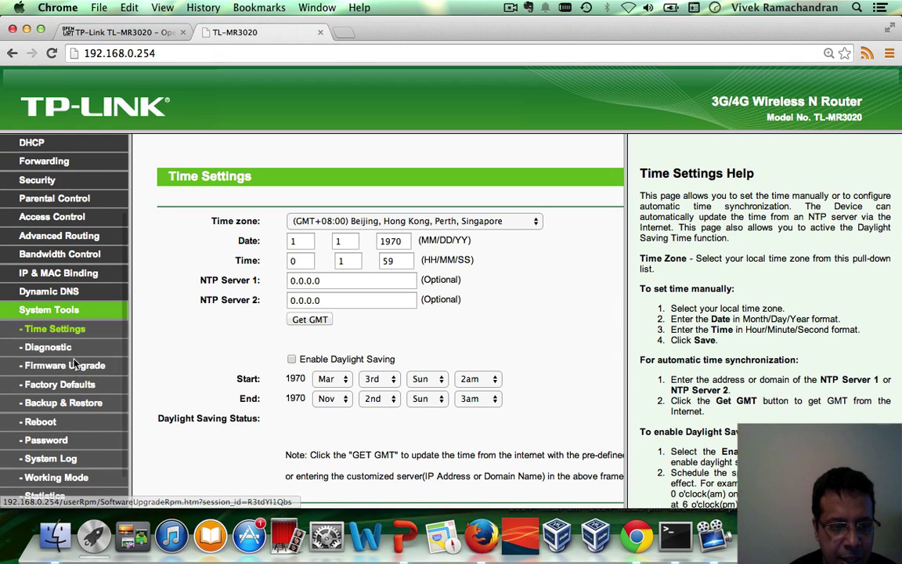
left_click(71, 369)
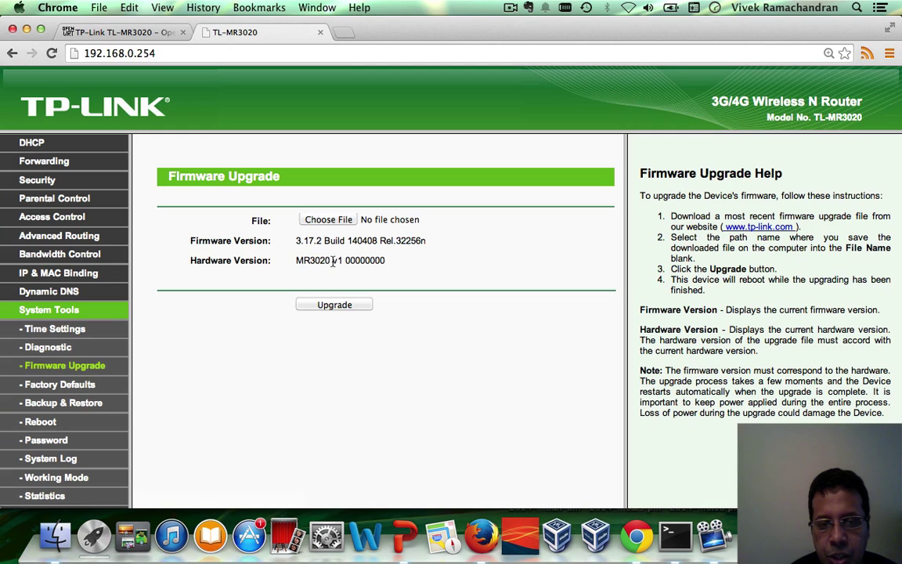
left_click_drag(334, 261, 396, 257)
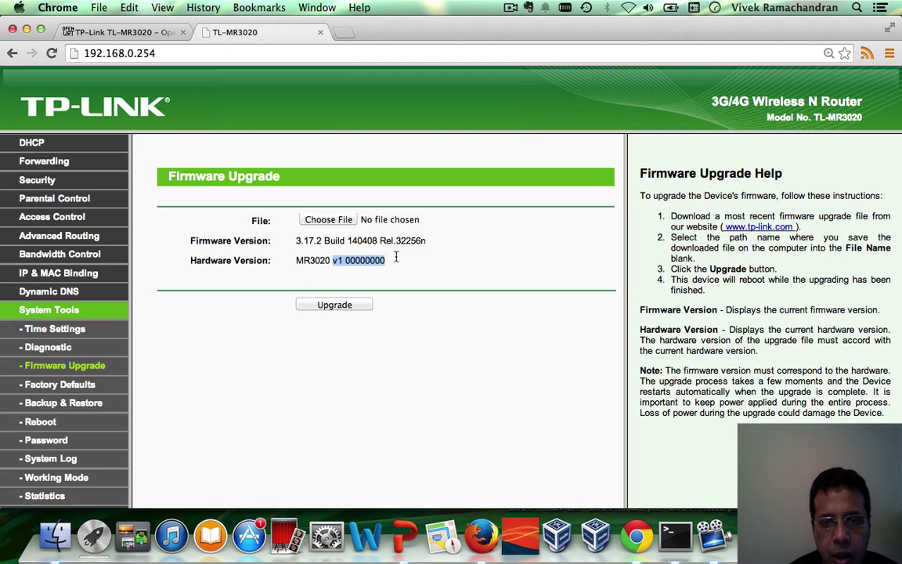
left_click(411, 264)
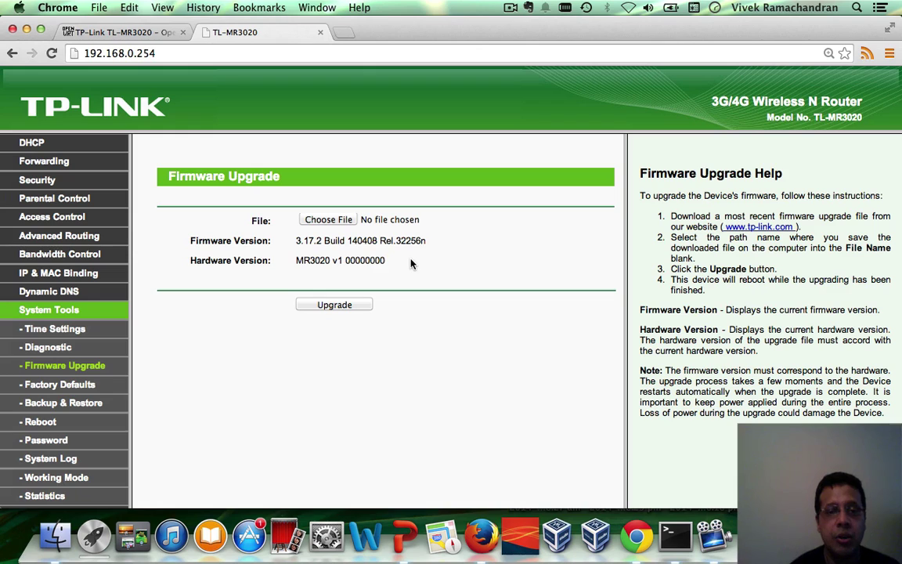
triple_click(364, 260)
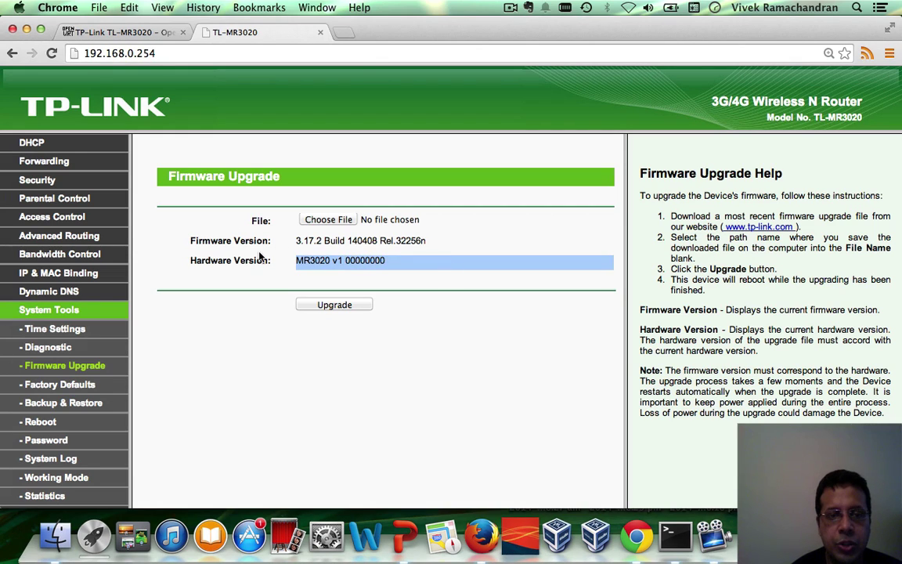
left_click(124, 30)
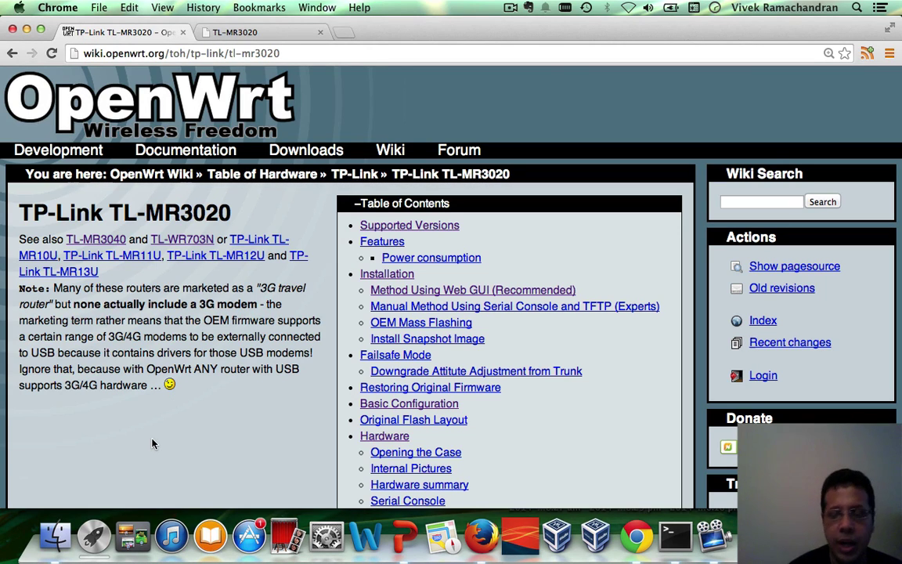
Jump to the Hardware section of the TL-MR3020 wiki page
left_click(404, 526)
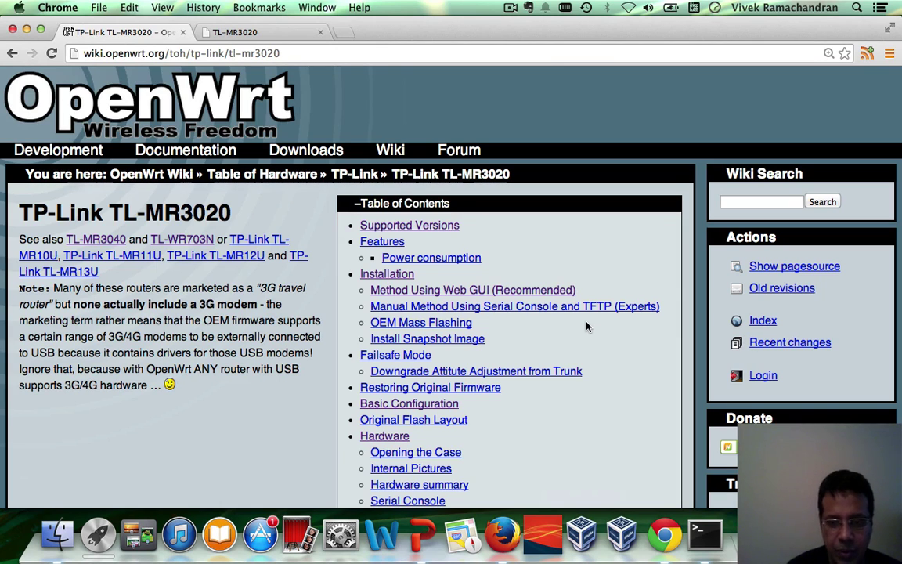
scroll(615, 383, "down", 2)
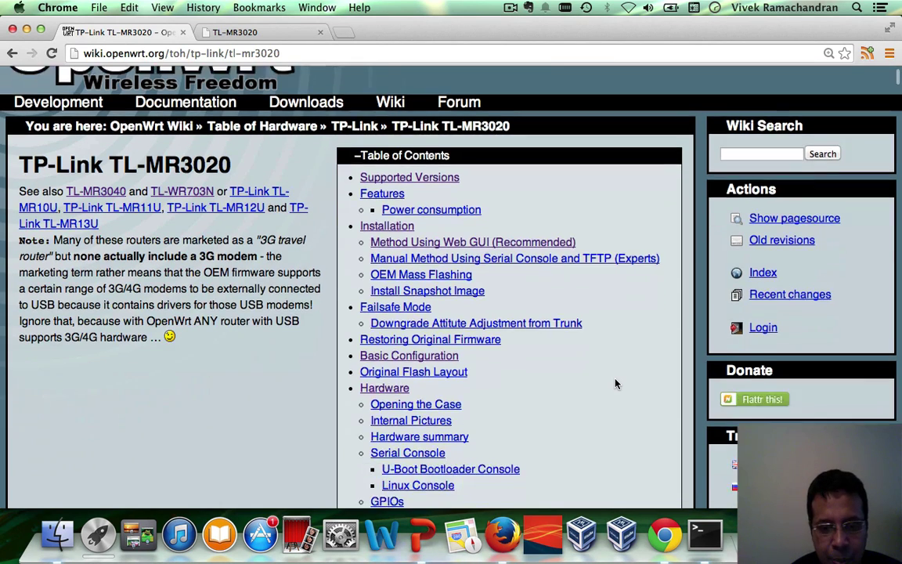
scroll(616, 383, "down", 4)
left_click(386, 302)
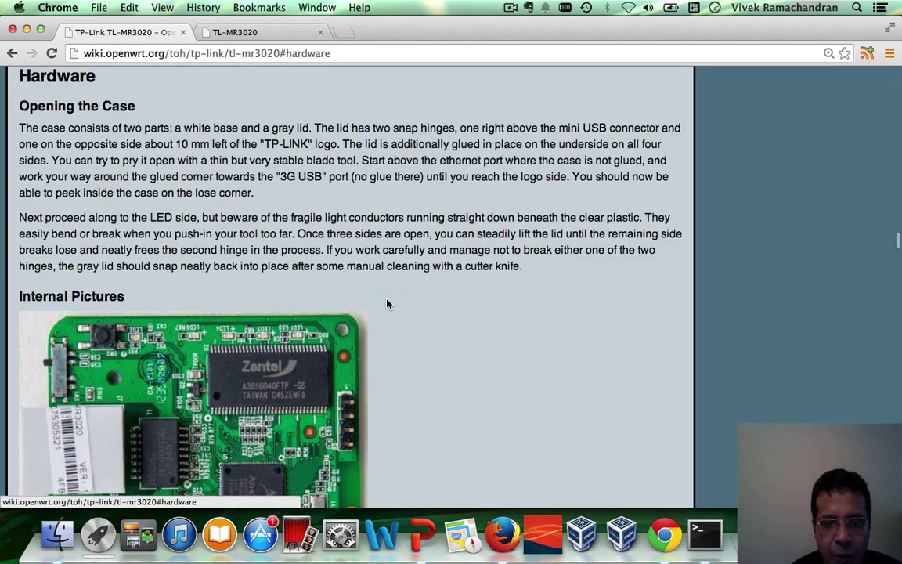
Scroll through the hardware and flash layout details, then back up to the Table of Contents
scroll(461, 348, "down", 6)
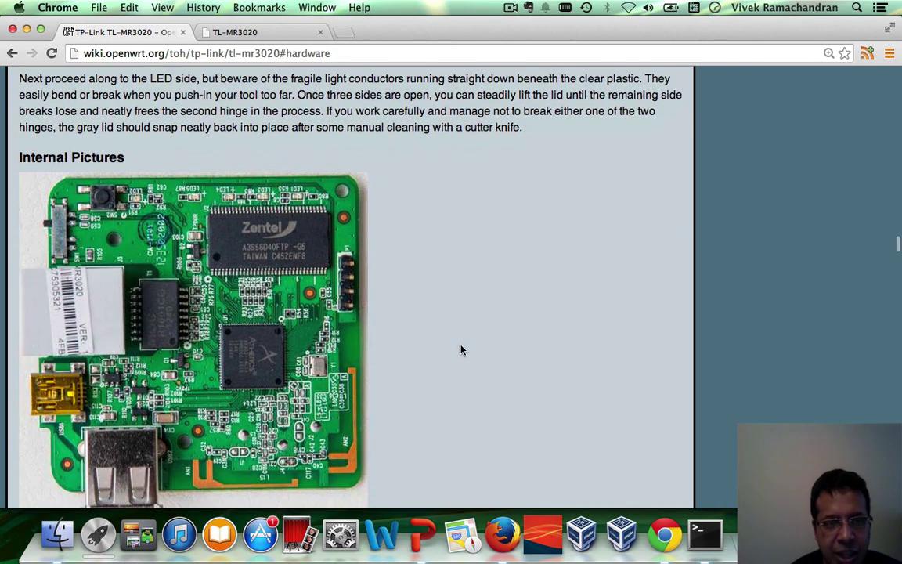
scroll(461, 350, "up", 8)
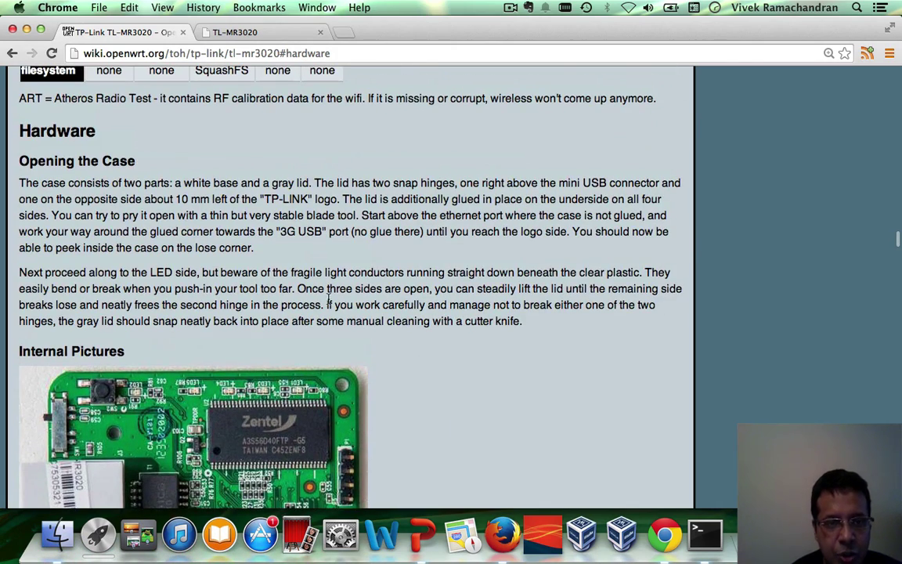
scroll(539, 381, "down", 7)
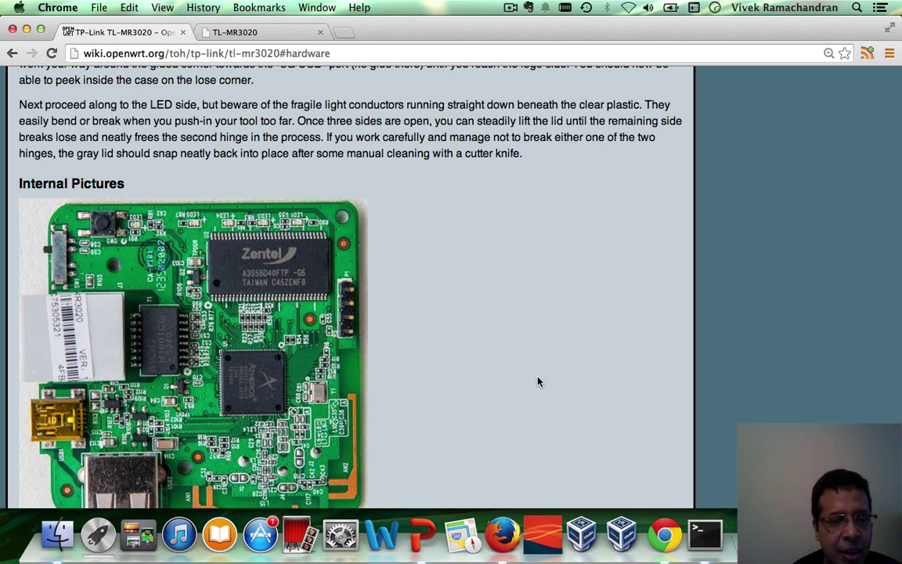
scroll(538, 381, "down", 3)
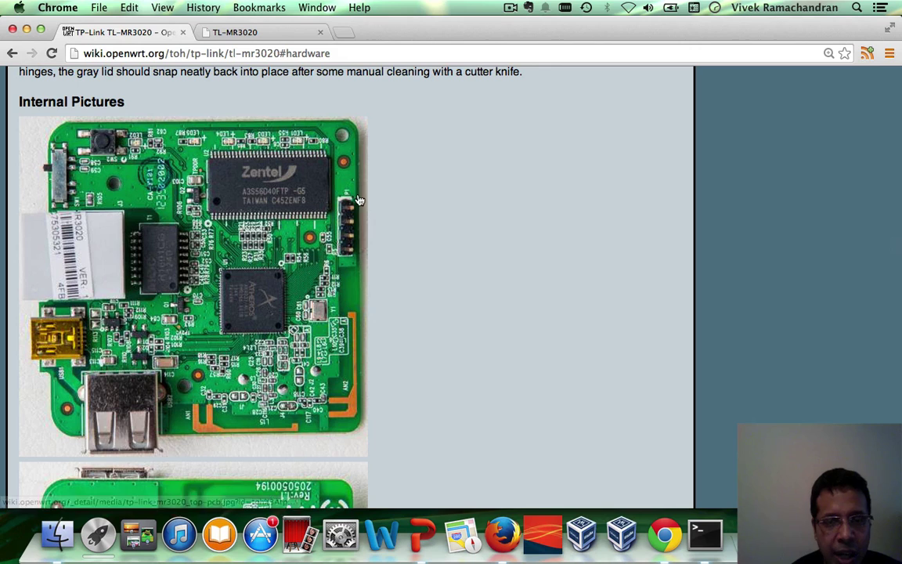
scroll(491, 299, "up", 2)
scroll(492, 299, "up", 1)
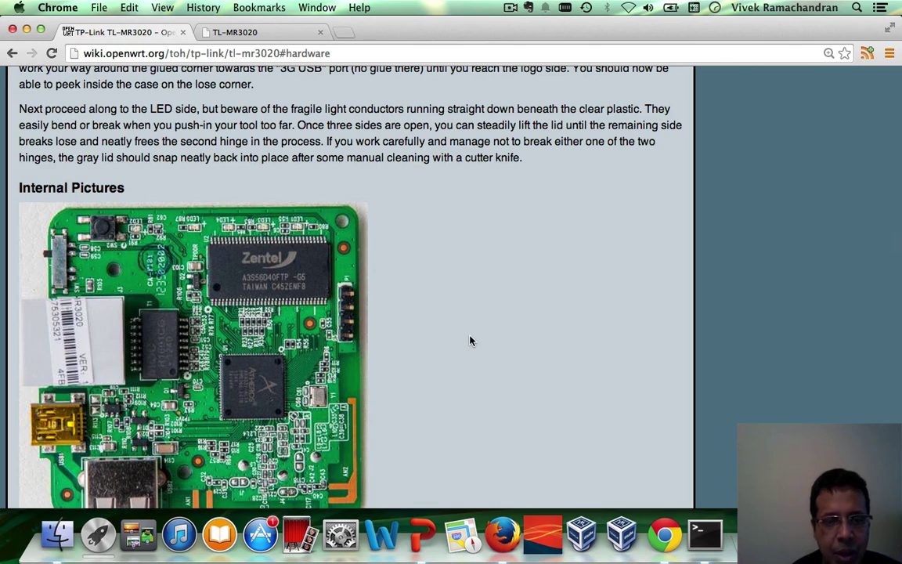
scroll(470, 340, "down", 4)
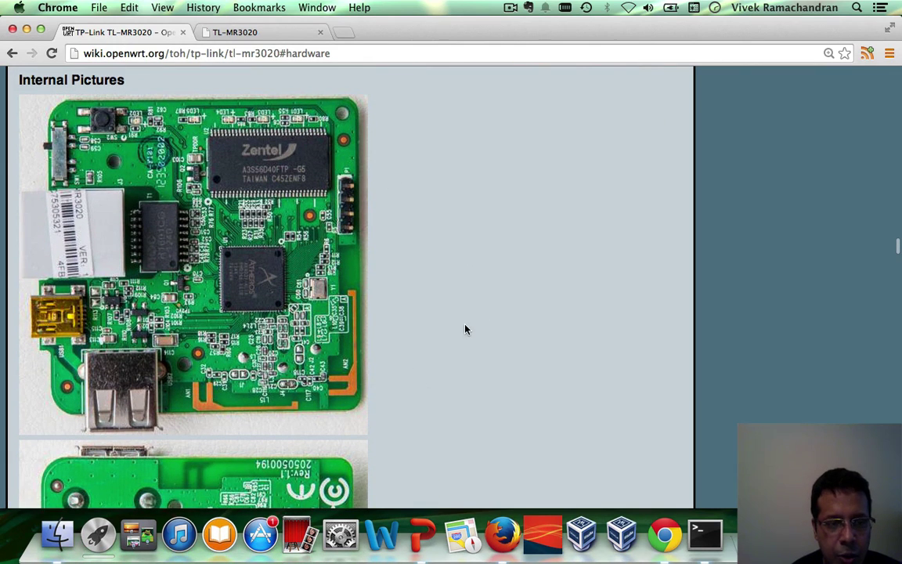
scroll(481, 352, "down", 15)
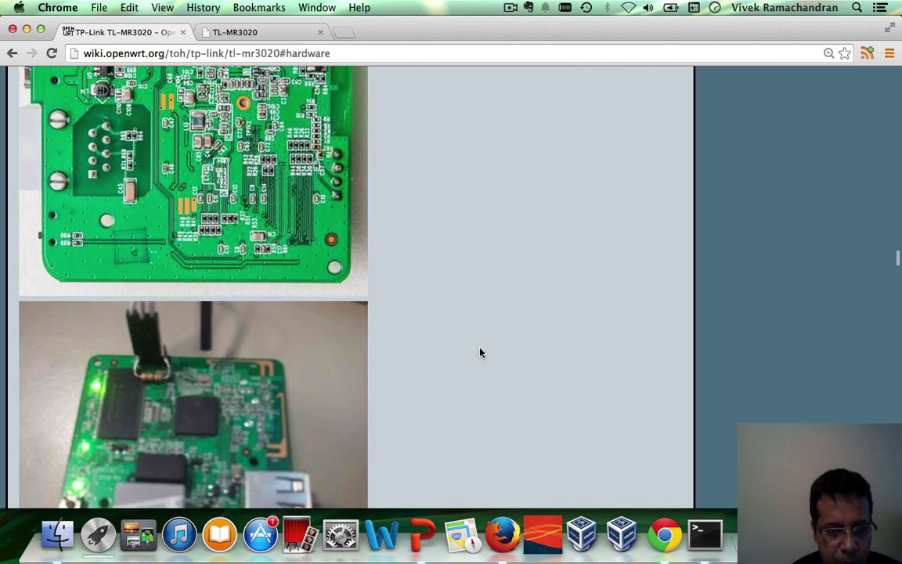
scroll(481, 352, "up", 5)
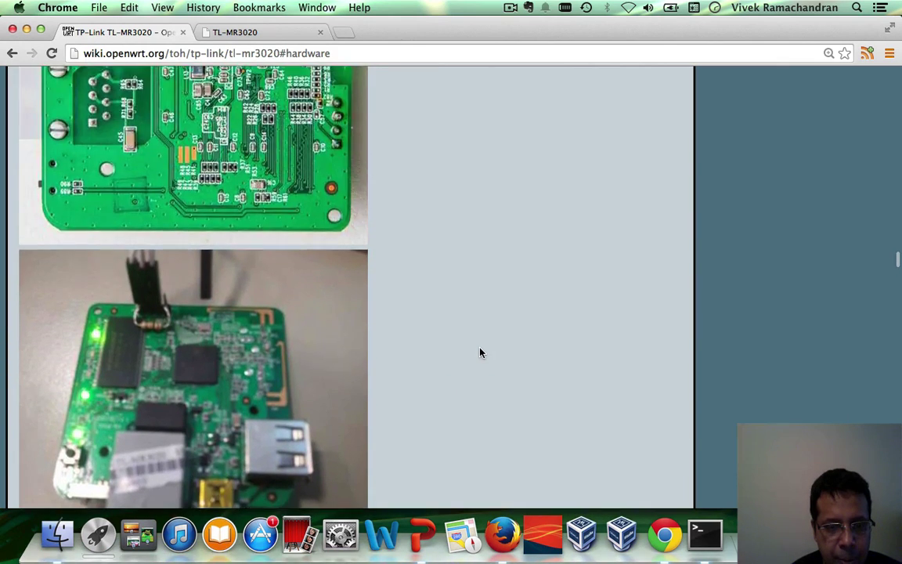
scroll(481, 352, "down", 8)
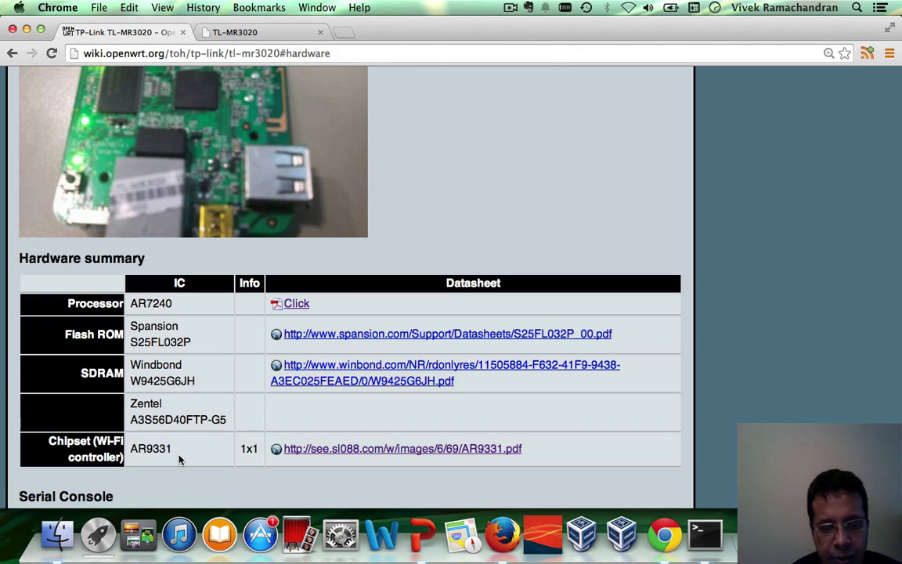
scroll(228, 385, "up", 2)
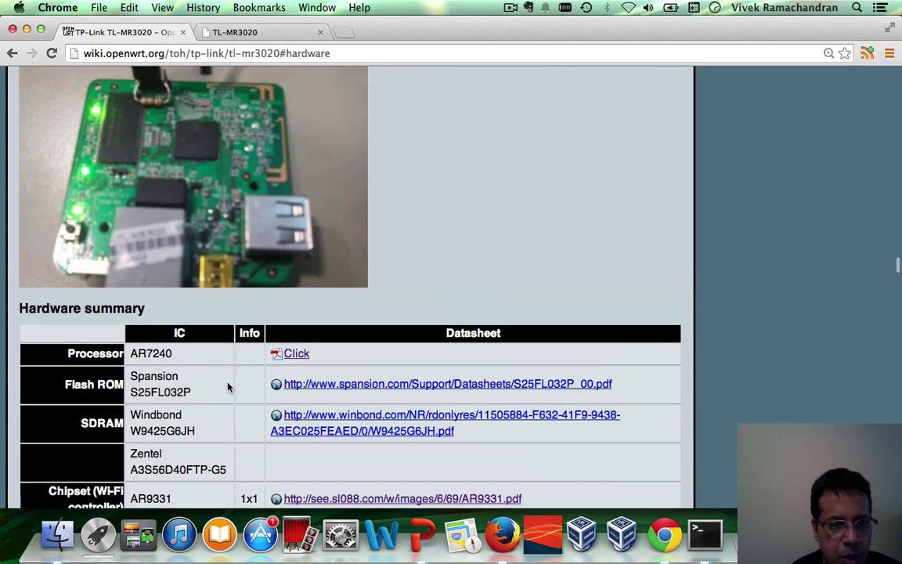
scroll(228, 386, "up", 20)
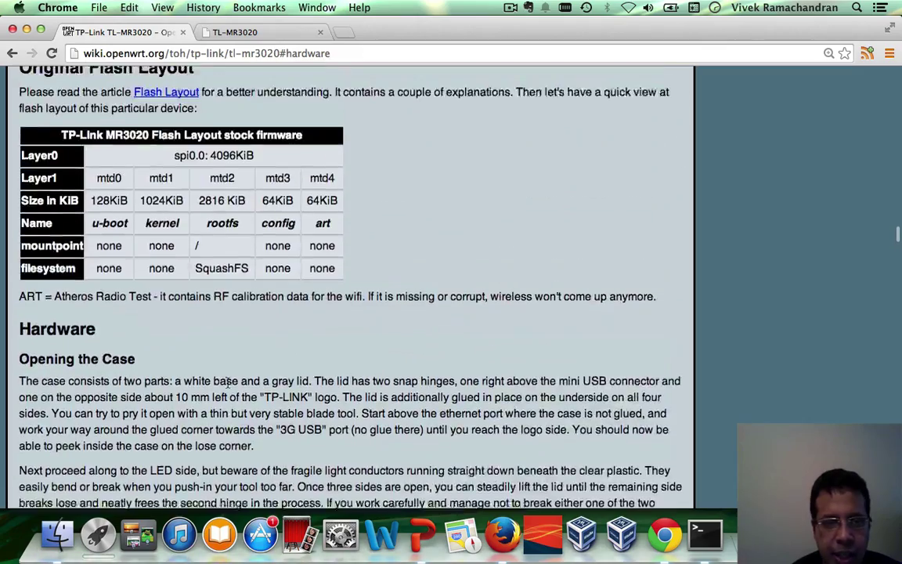
scroll(228, 384, "down", 20)
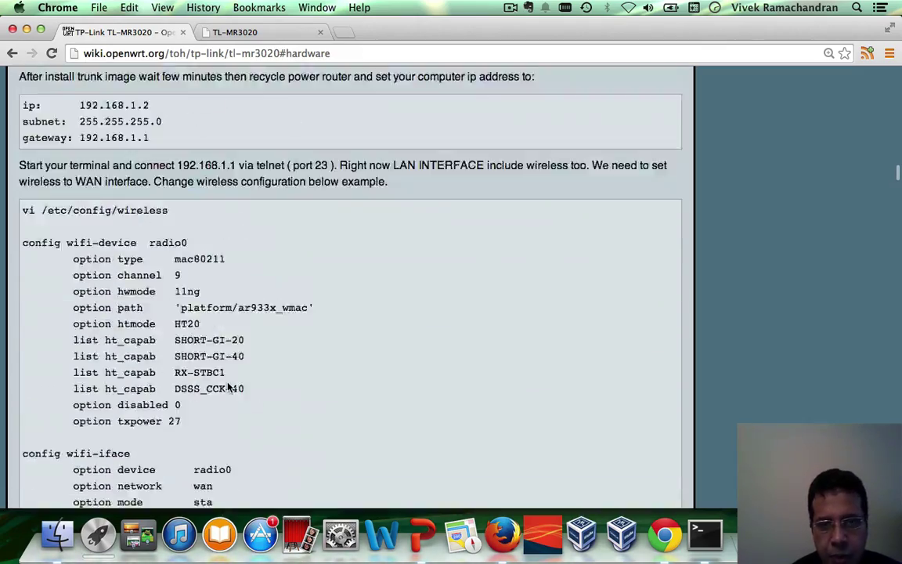
scroll(228, 387, "up", 20)
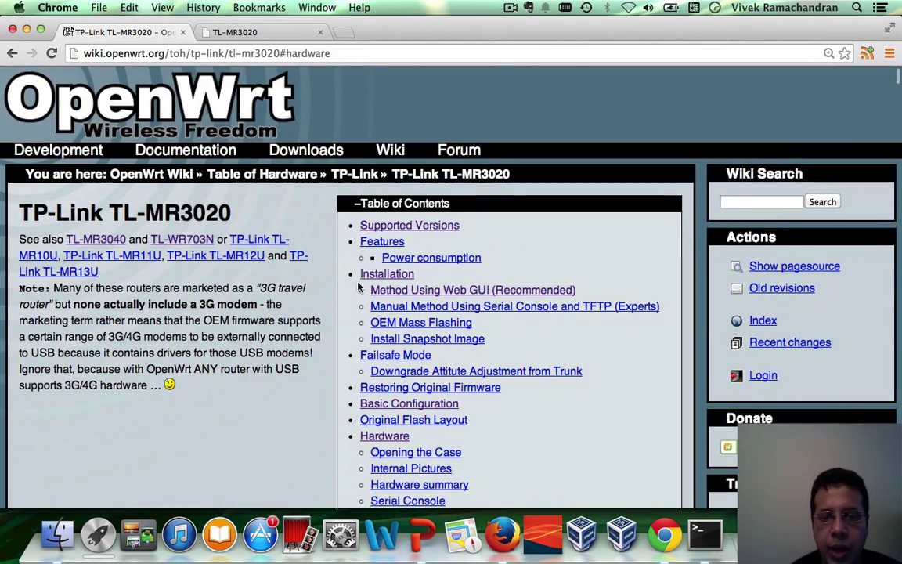
Jump to the Installation section and highlight the 'Method Using Web GUI (Recommended)' heading
left_click(383, 274)
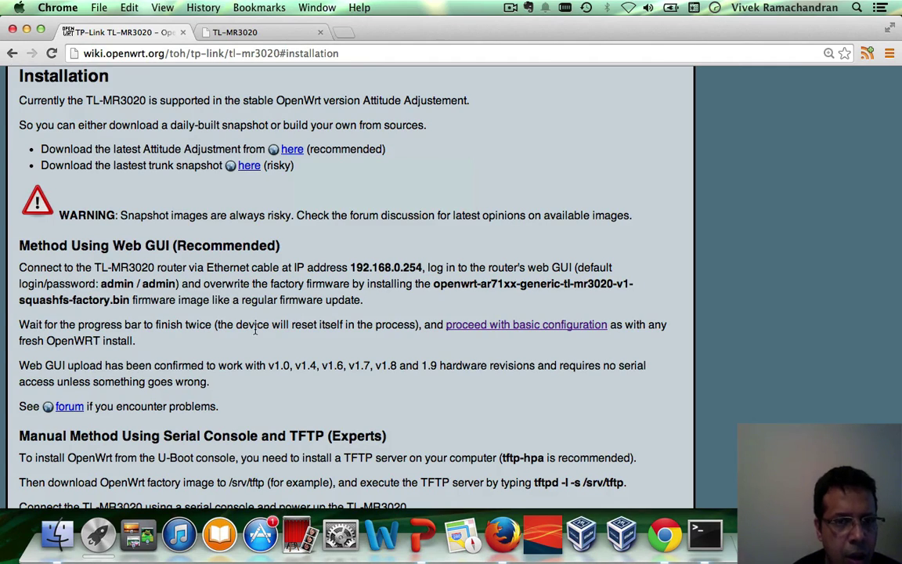
triple_click(132, 245)
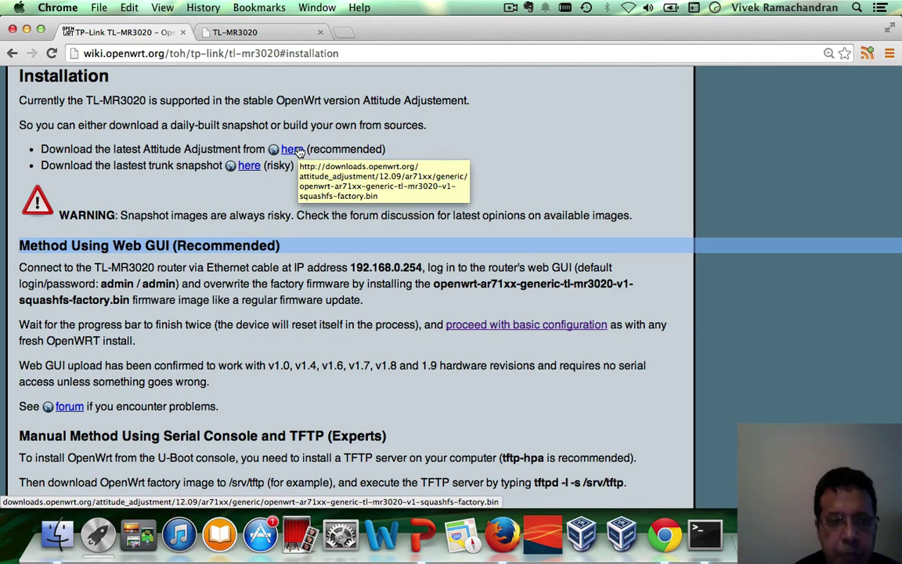
Return to the router's Firmware Upgrade page, checking the wiki instructions along the way
left_click(270, 32)
left_click(209, 427)
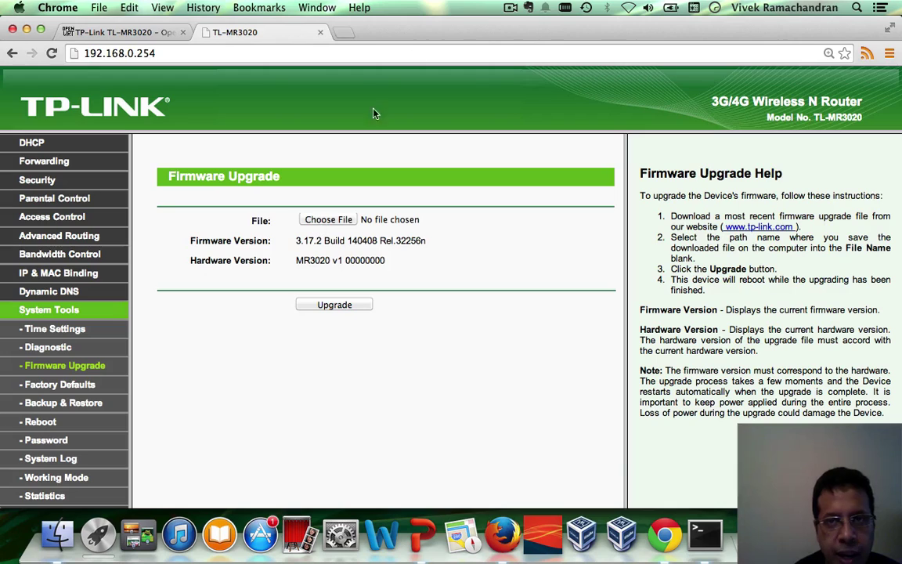
left_click(509, 7)
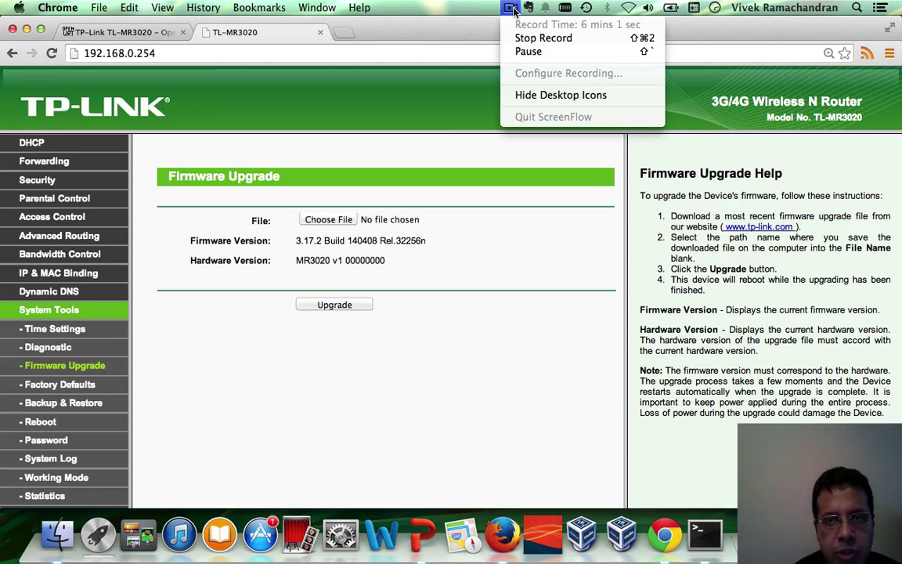
left_click(526, 51)
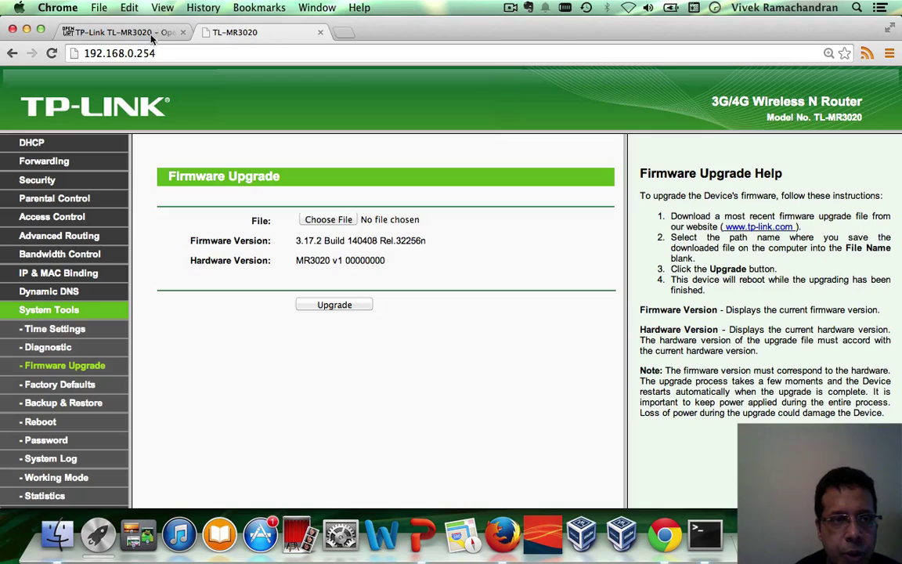
left_click(126, 32)
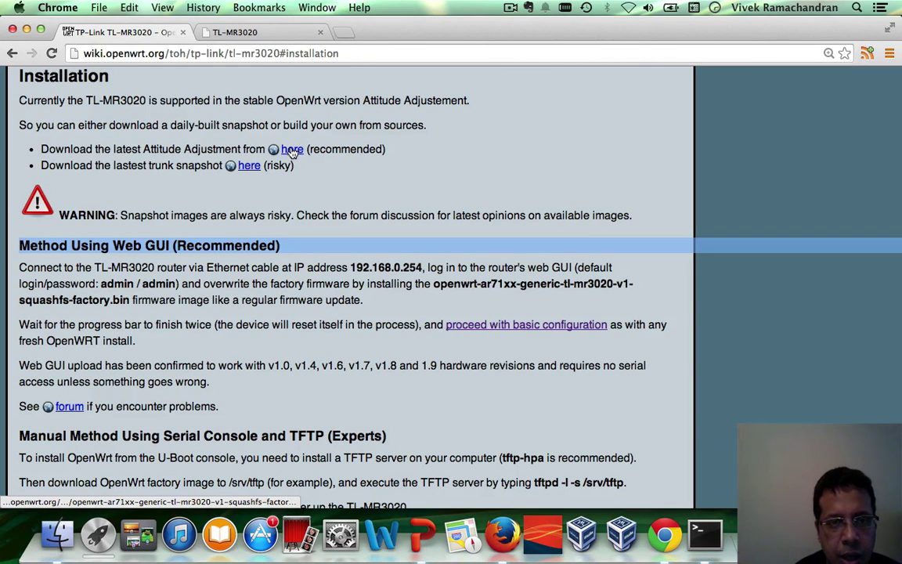
left_click(248, 32)
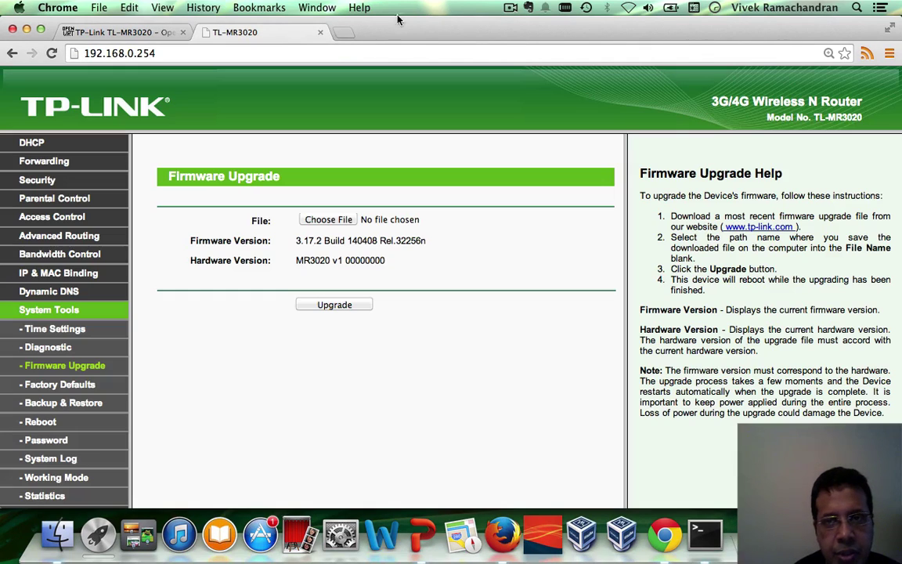
left_click(509, 8)
left_click(528, 51)
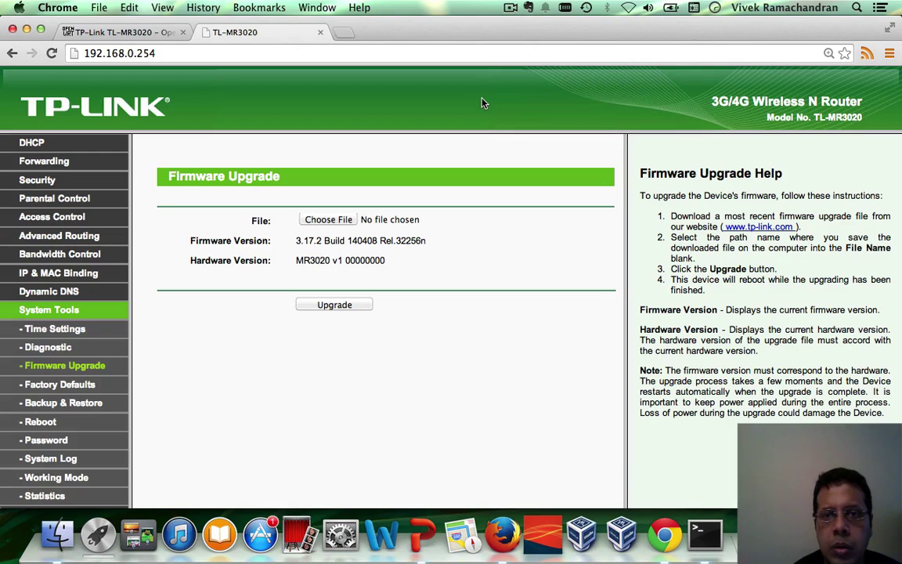
Pick openwrt-ar71xx-generic-tl-mr3020-v1-squashfs-factory.bin from tl-mr3020/openwrt as the upgrade file
left_click(326, 220)
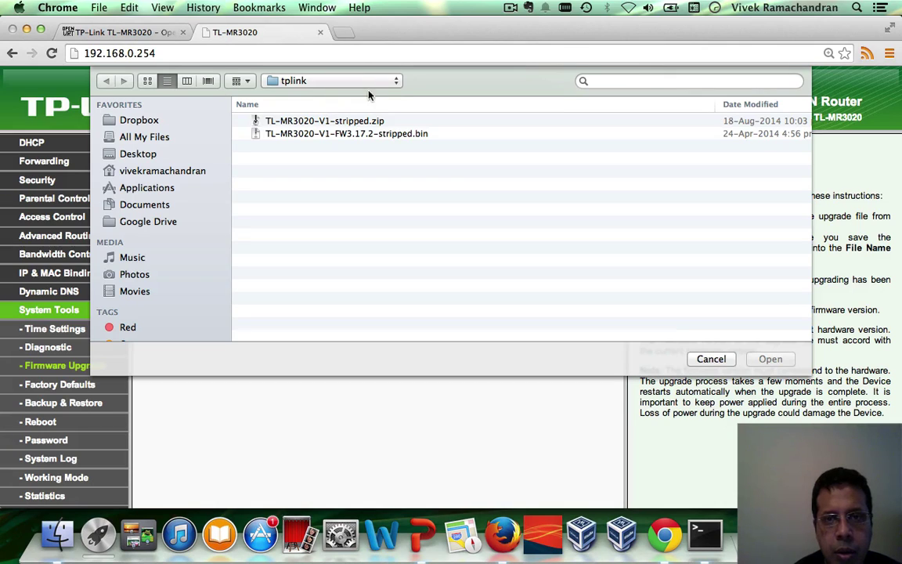
left_click(396, 82)
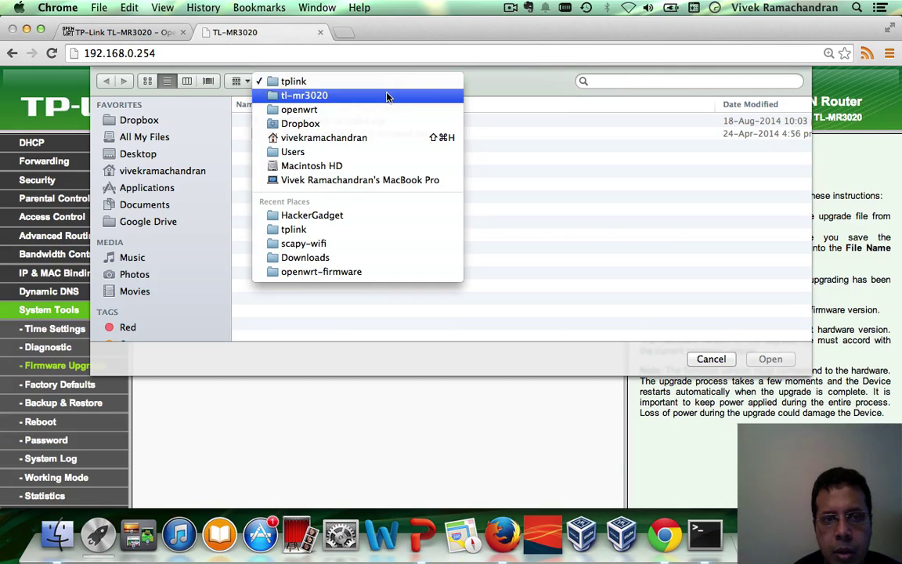
left_click(388, 95)
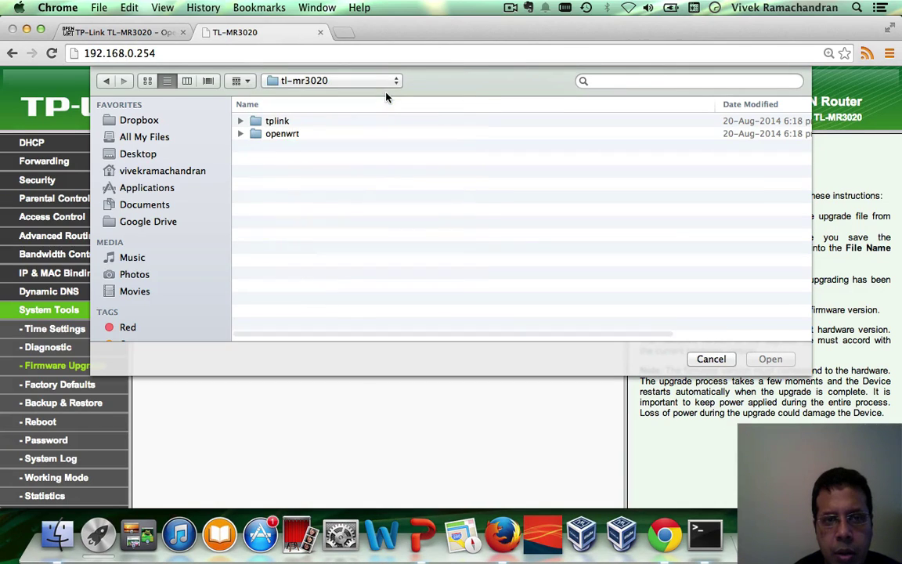
left_click(300, 134)
double_click(300, 135)
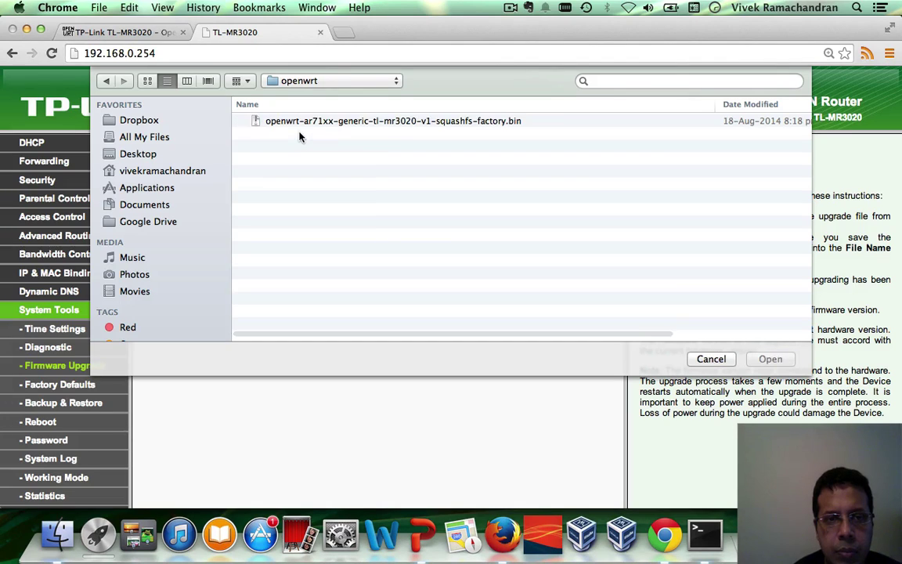
left_click(331, 122)
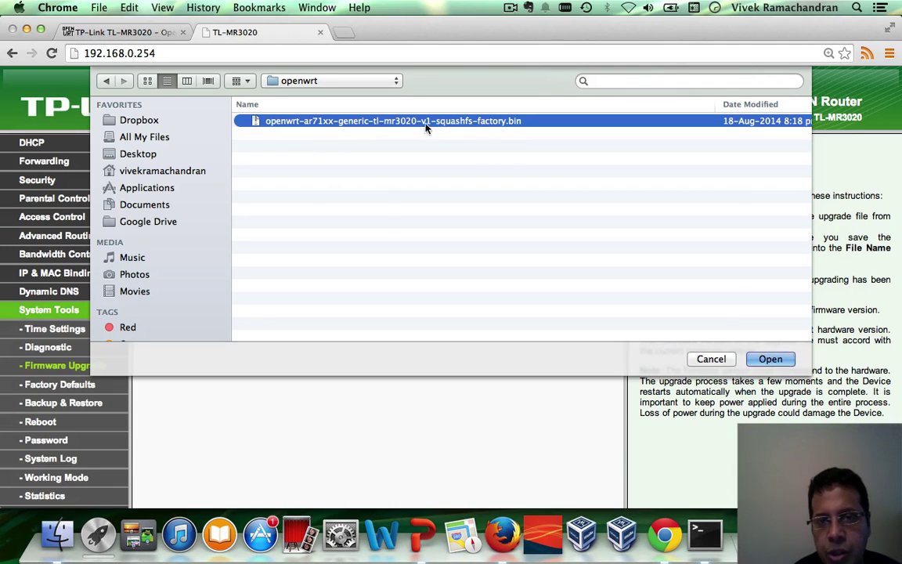
left_click(786, 365)
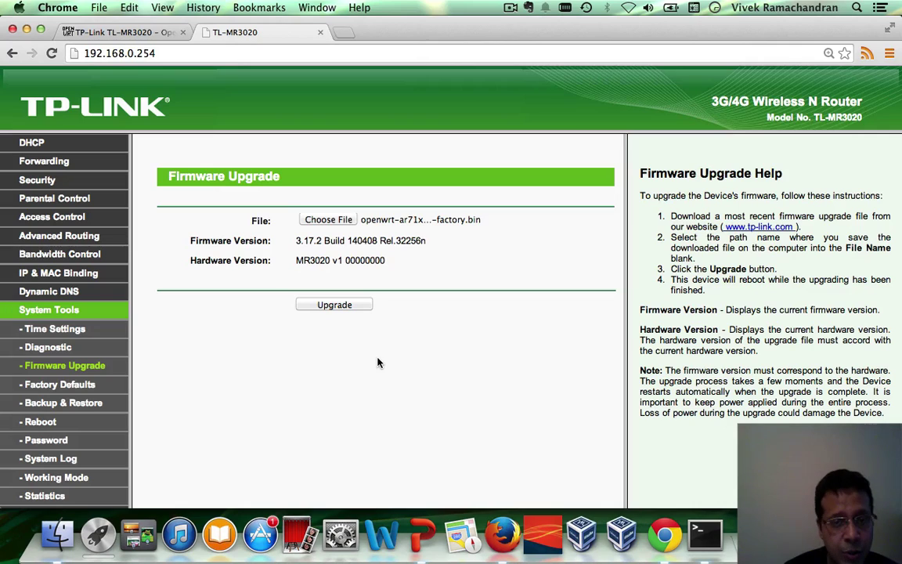
Upgrade and confirm, flashing OpenWrt to 100% until 192.168.0.254 stops responding
left_click(336, 304)
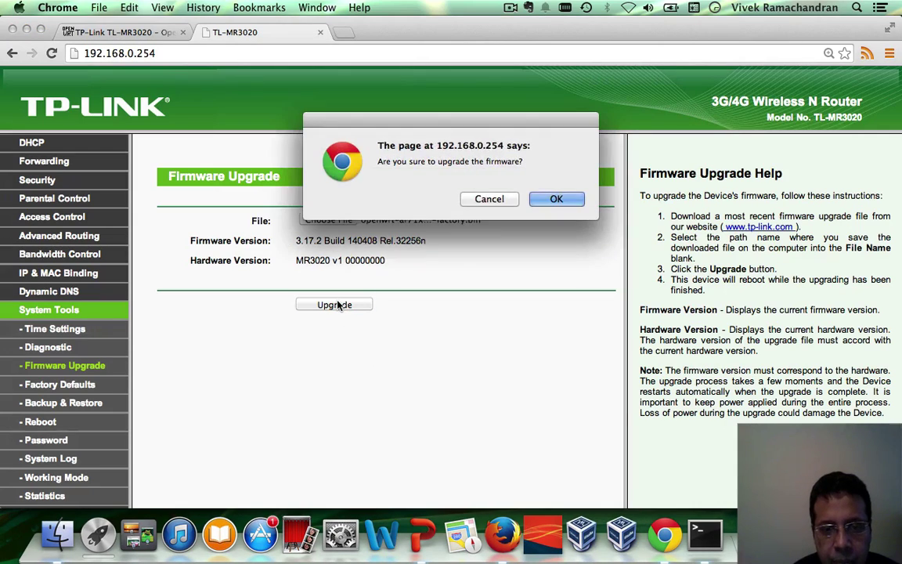
left_click(556, 199)
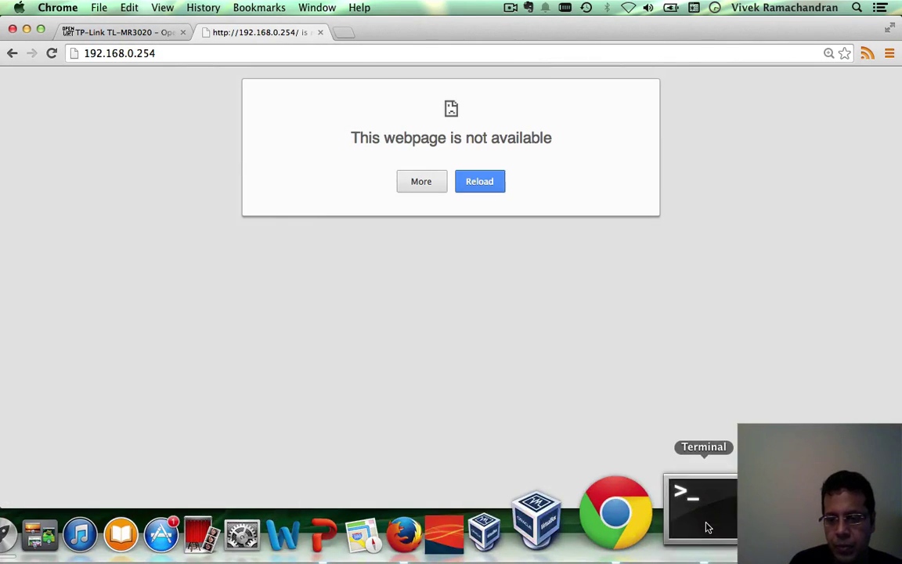
Run ifconfig en0 in Terminal, highlight the 192.168.1.183 address, then clear the screen
left_click(701, 509)
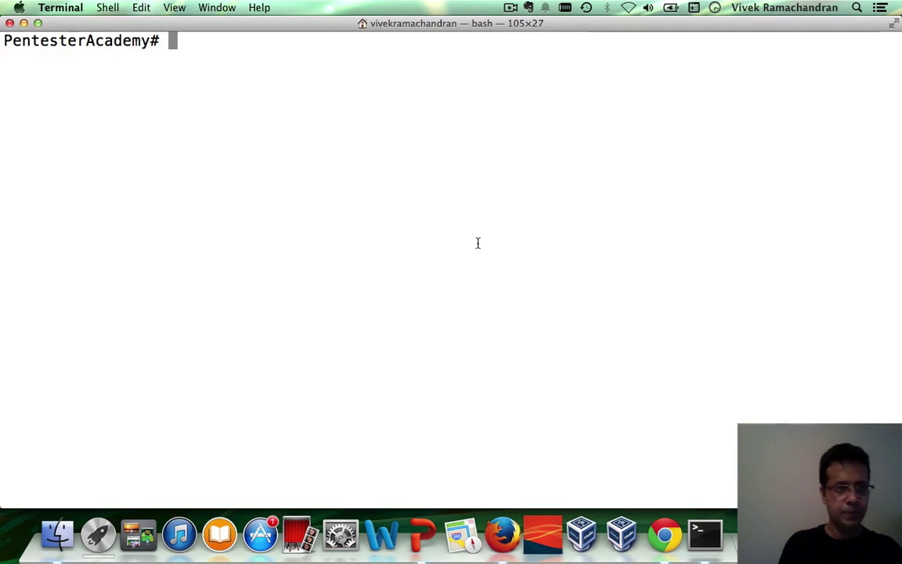
type("ifco")
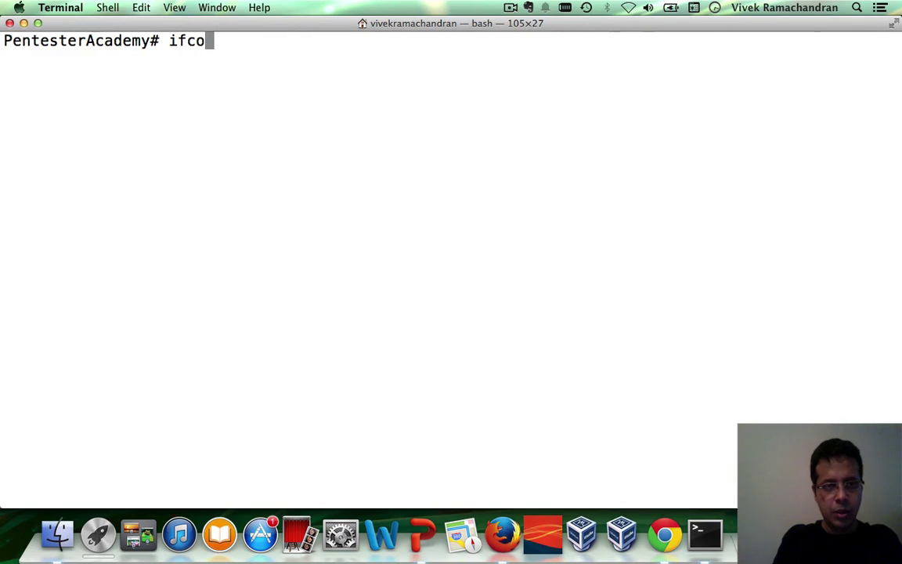
type("nfig en0")
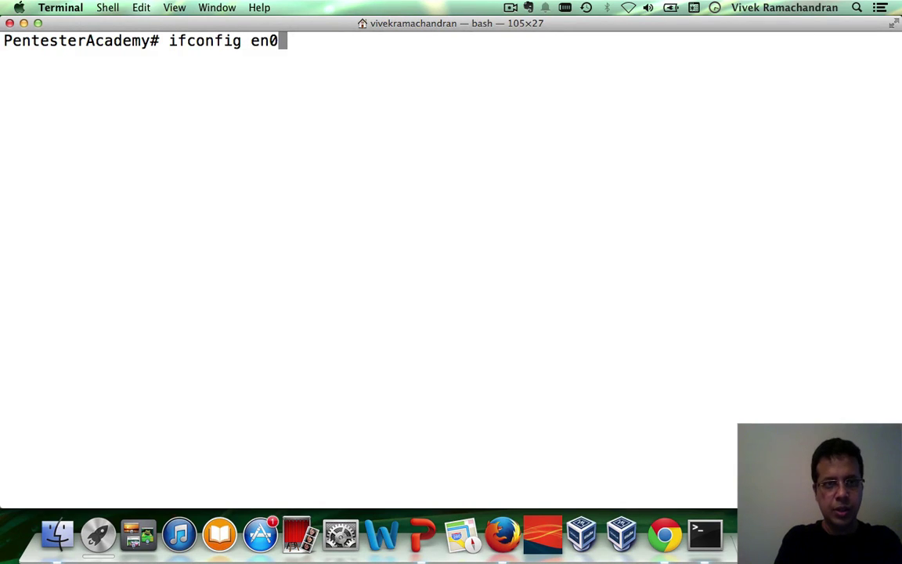
key("Return")
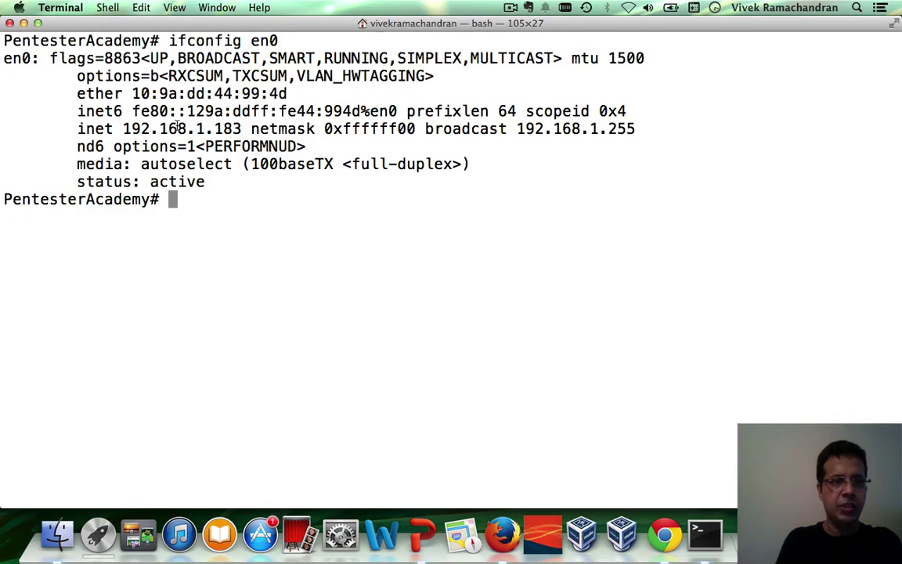
left_click_drag(218, 128, 239, 128)
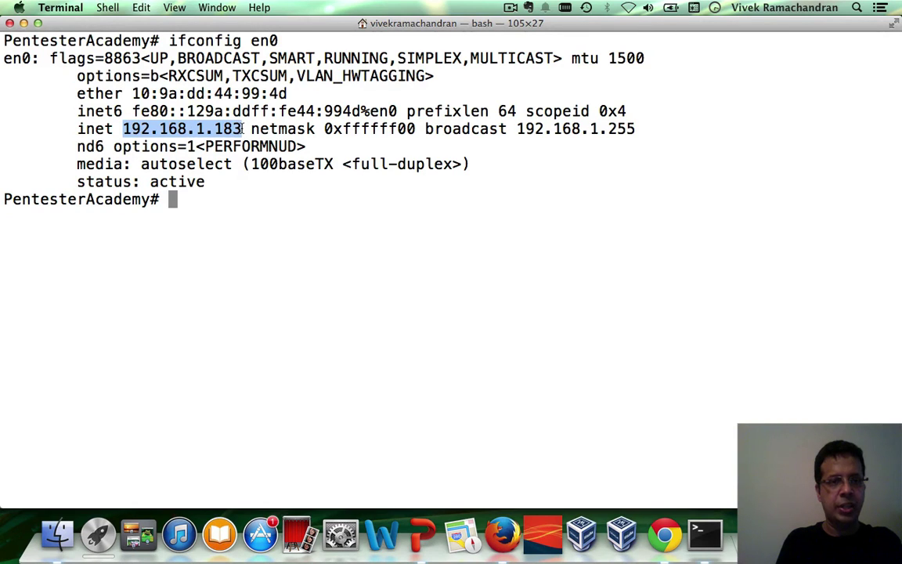
left_click(364, 255)
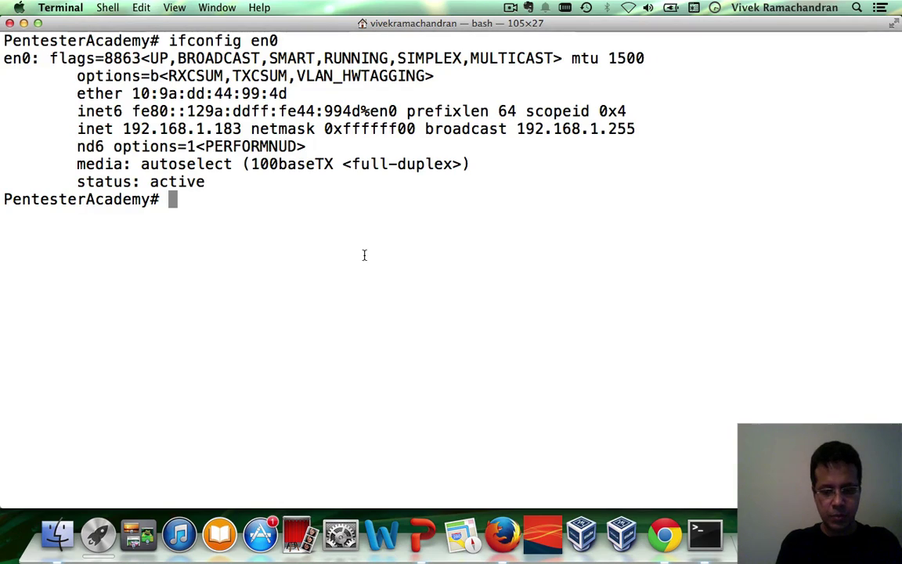
key("super+k")
type("tel")
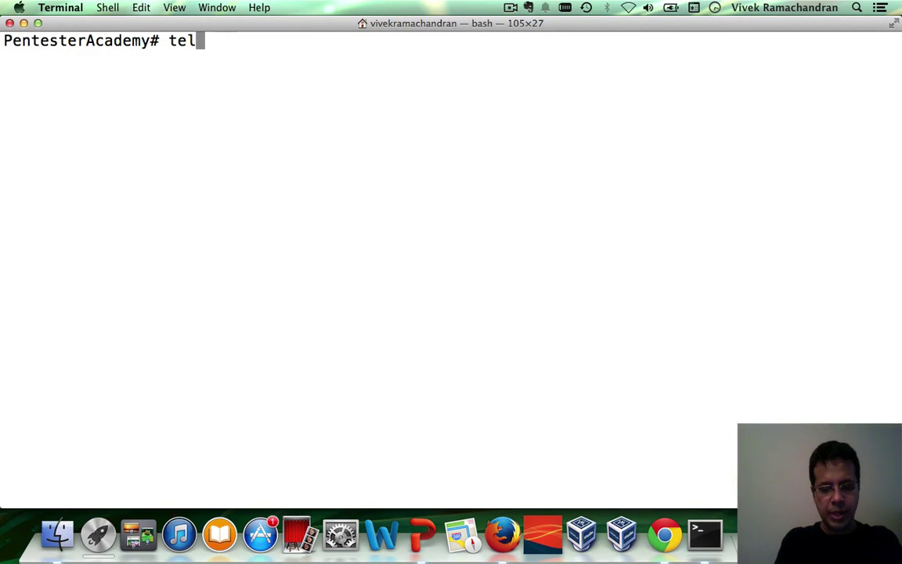
type("net 192.168.1.1")
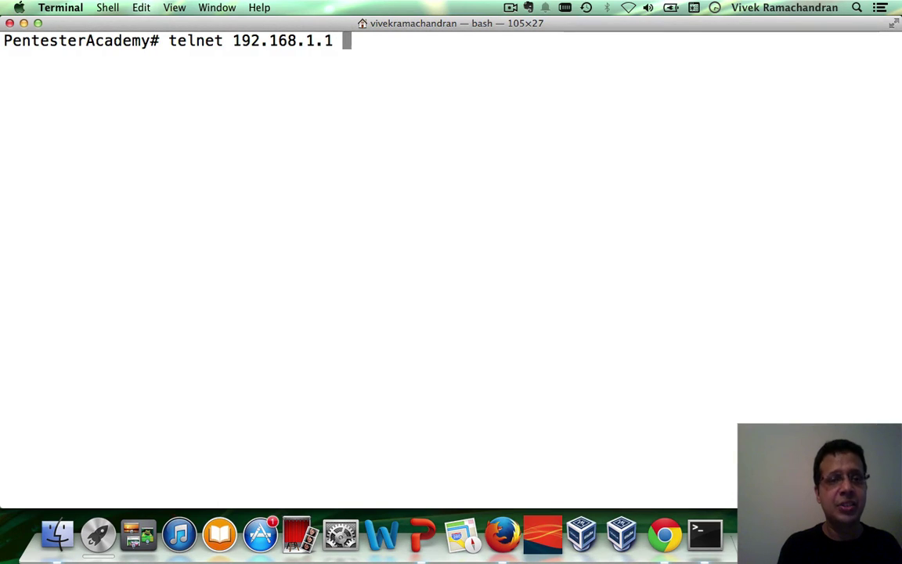
key("Return")
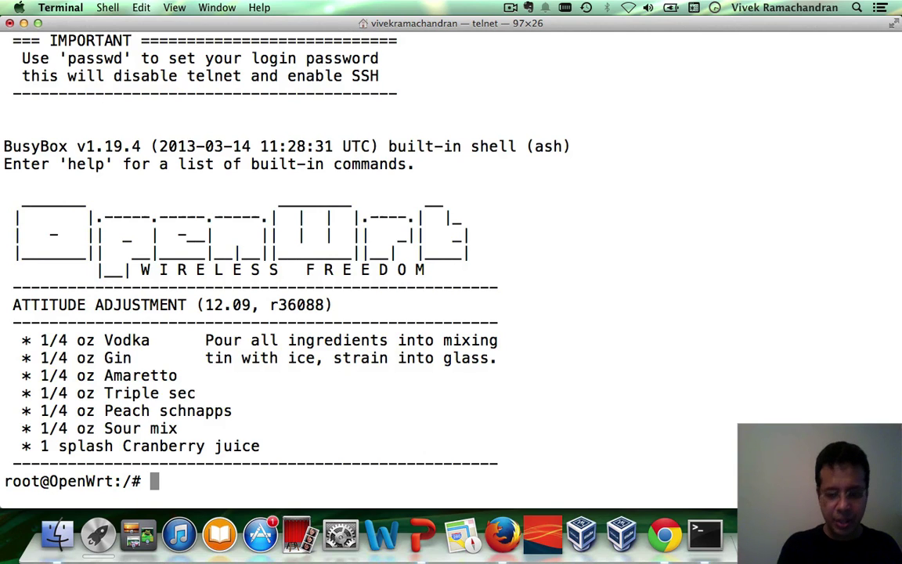
key("super+minus")
key("super+minus")
key("super+minus")
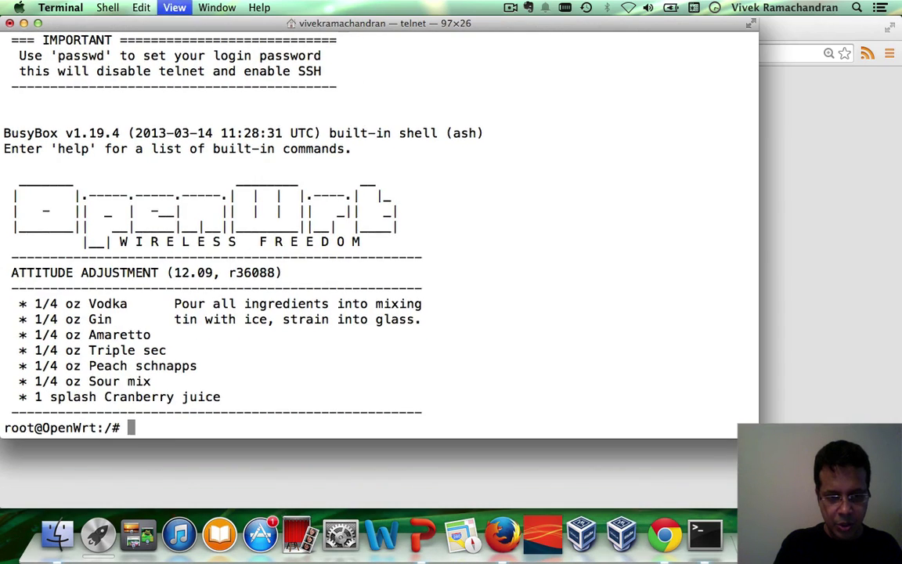
left_click(36, 23)
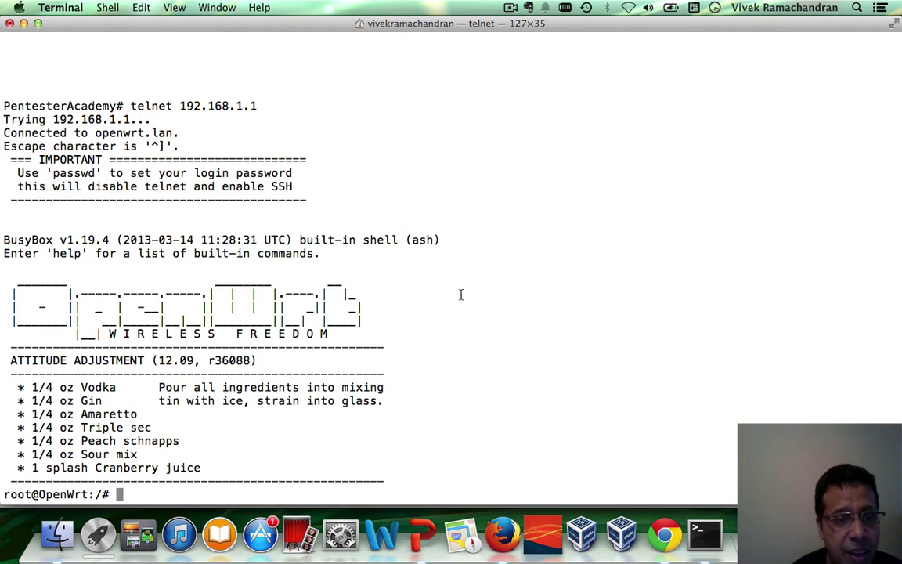
triple_click(186, 335)
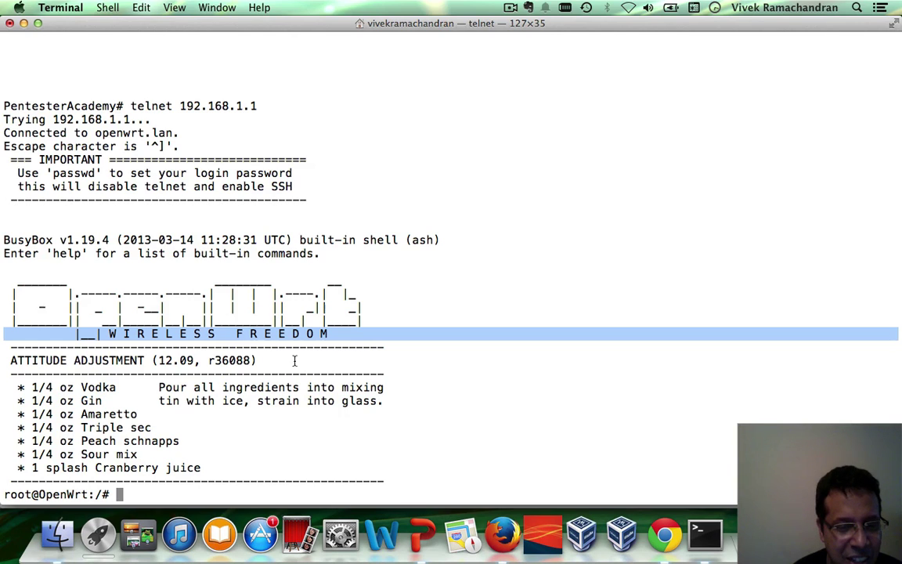
left_click(503, 265)
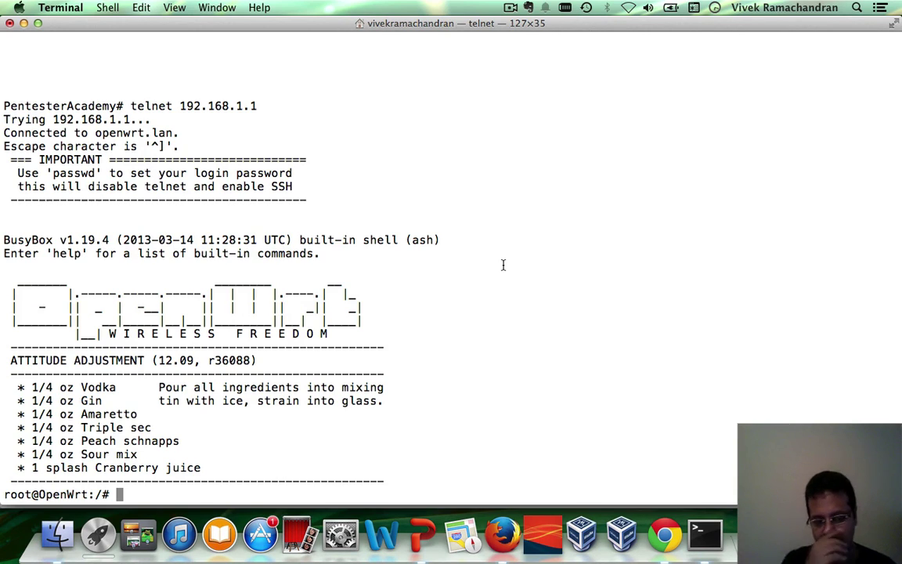
Change the router's root password with passwd, entering the new password twice
type("passwd")
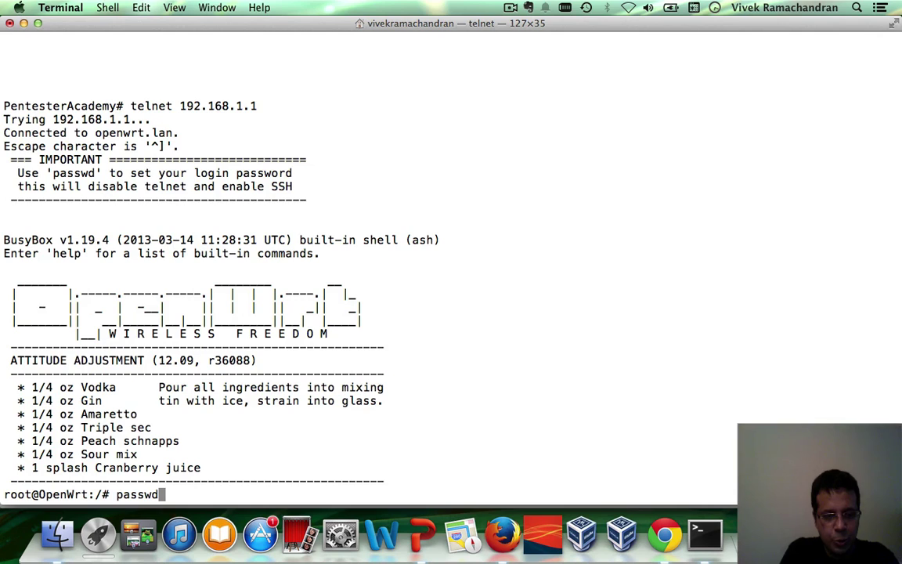
key("Return")
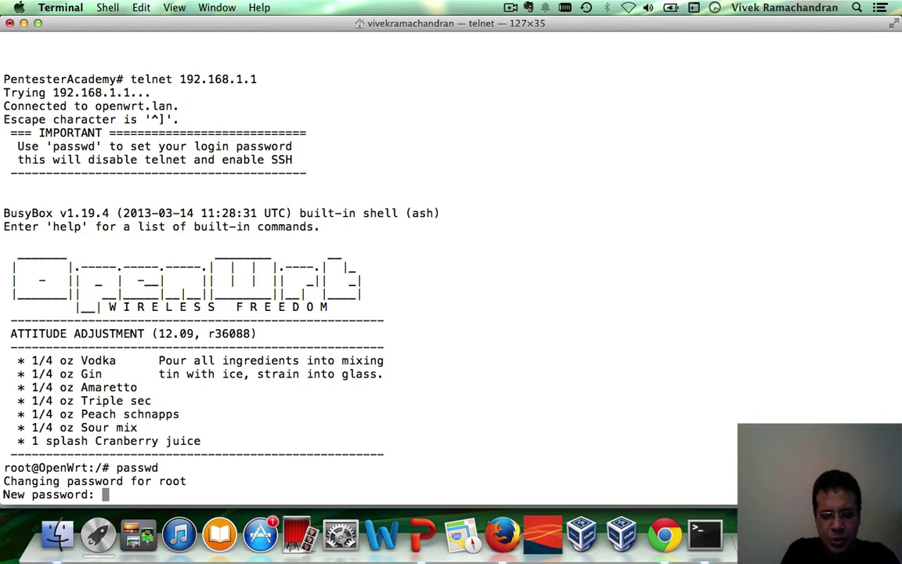
key("Return")
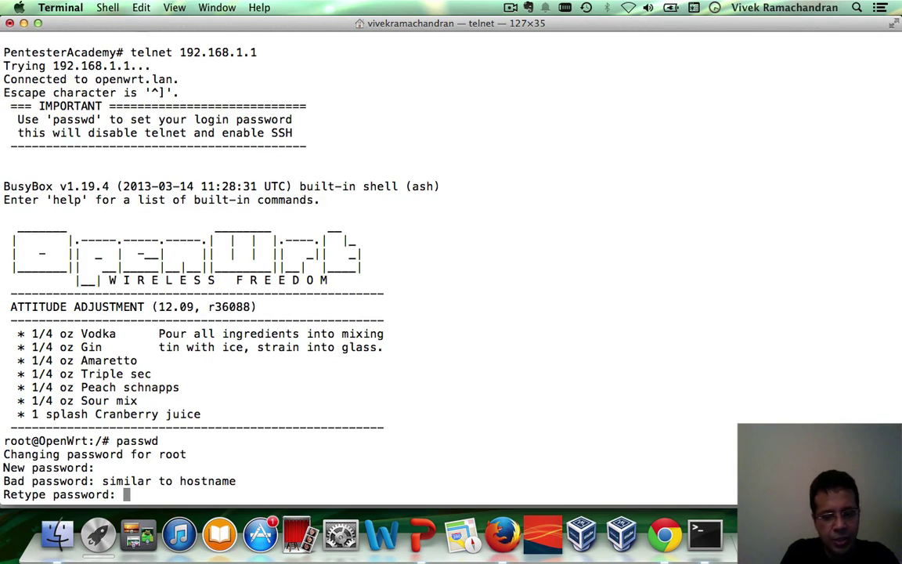
key("Return")
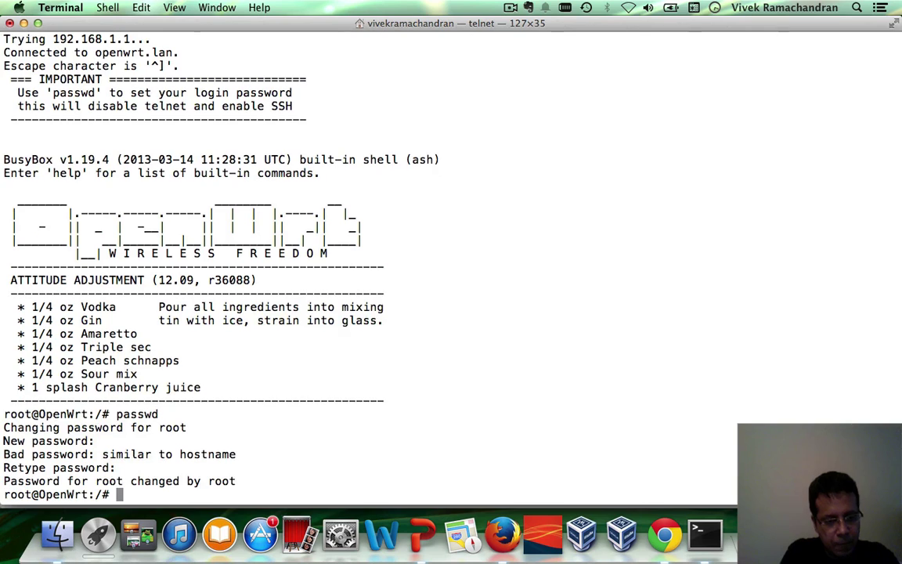
key("Return")
key("Return")
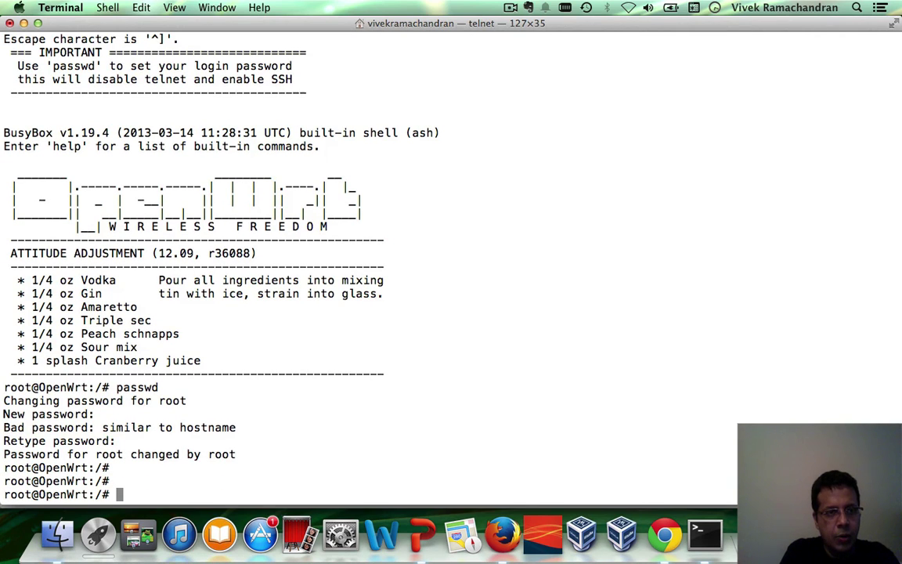
List the shell's built-in commands with help, then close the telnet session
type("he")
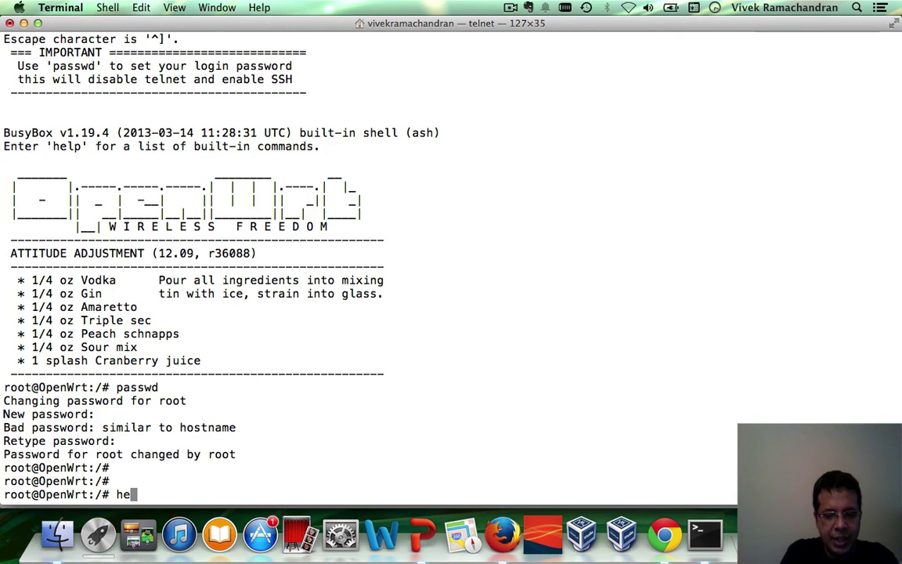
type("lp")
key("Return")
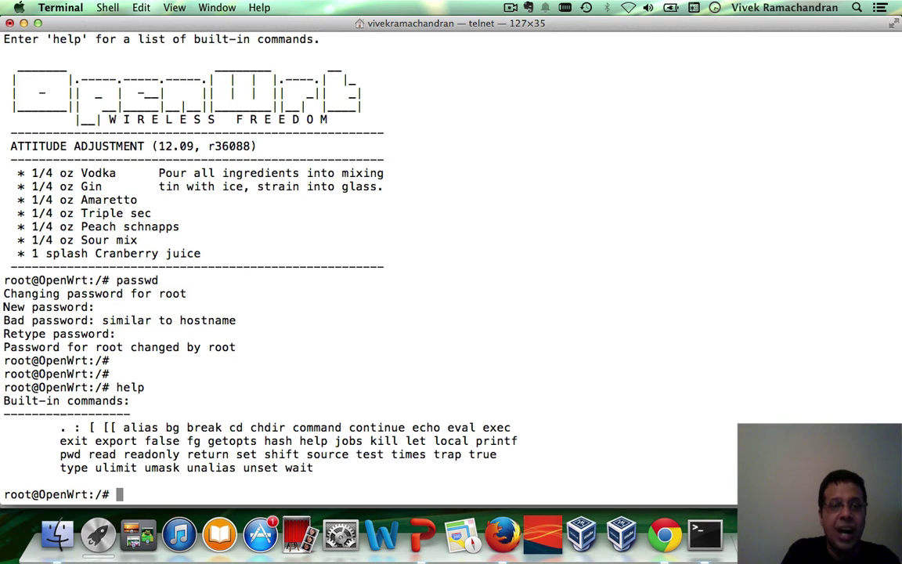
key("ctrl+d")
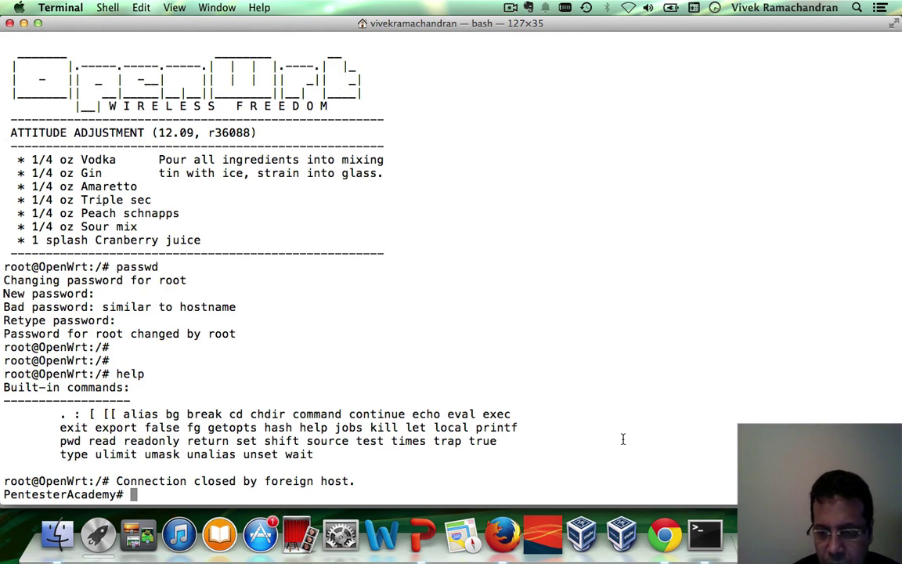
Load the router at 192.168.1.1 in Chrome and log into LuCI as root with the root password
left_click(668, 514)
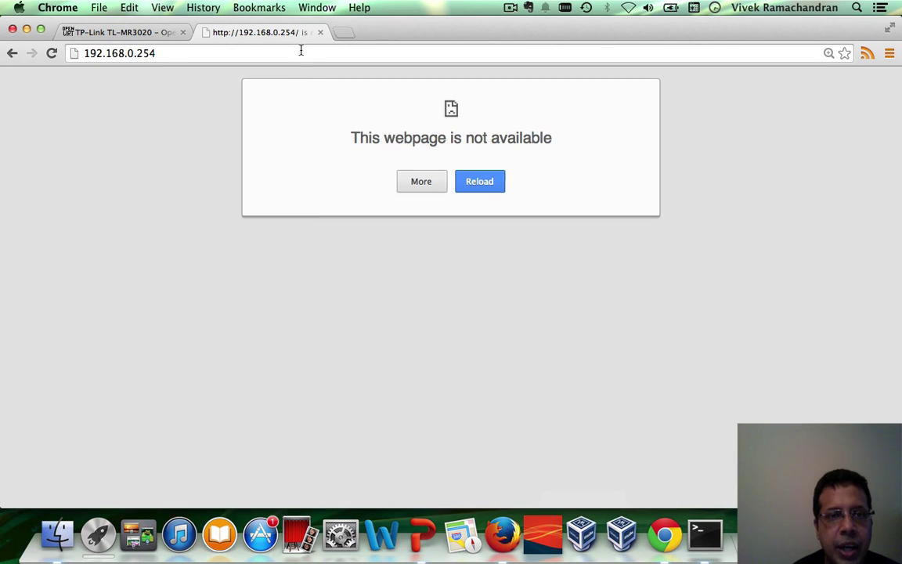
left_click(299, 50)
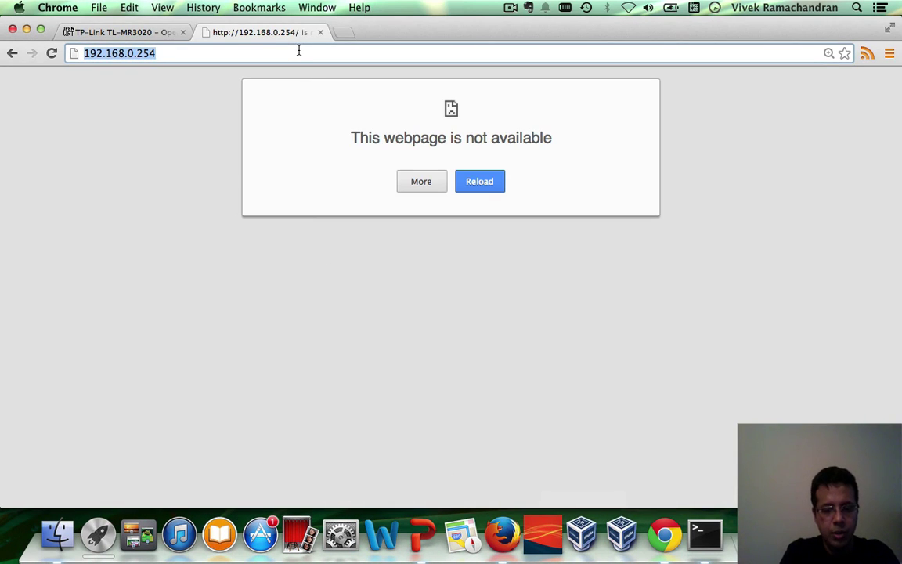
type("192.168.1.1")
key("Return")
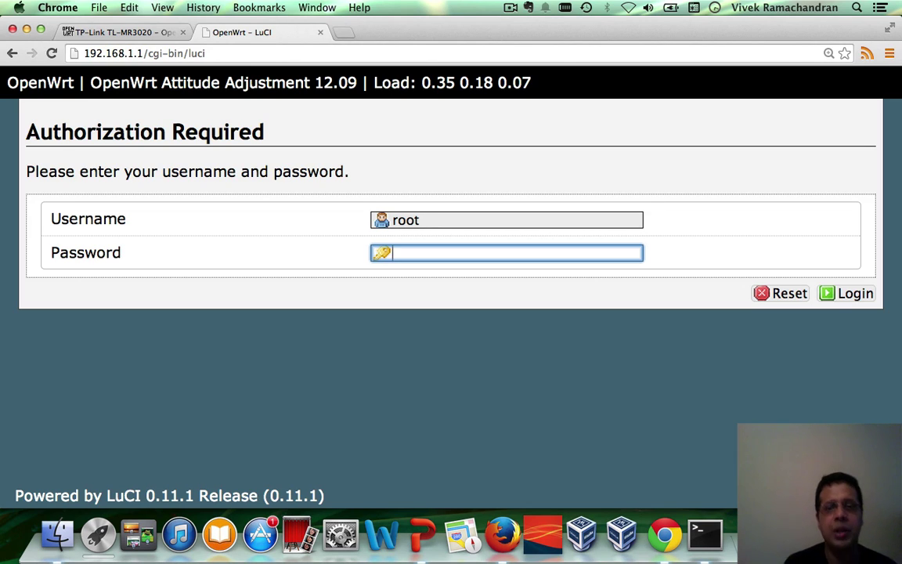
type("a")
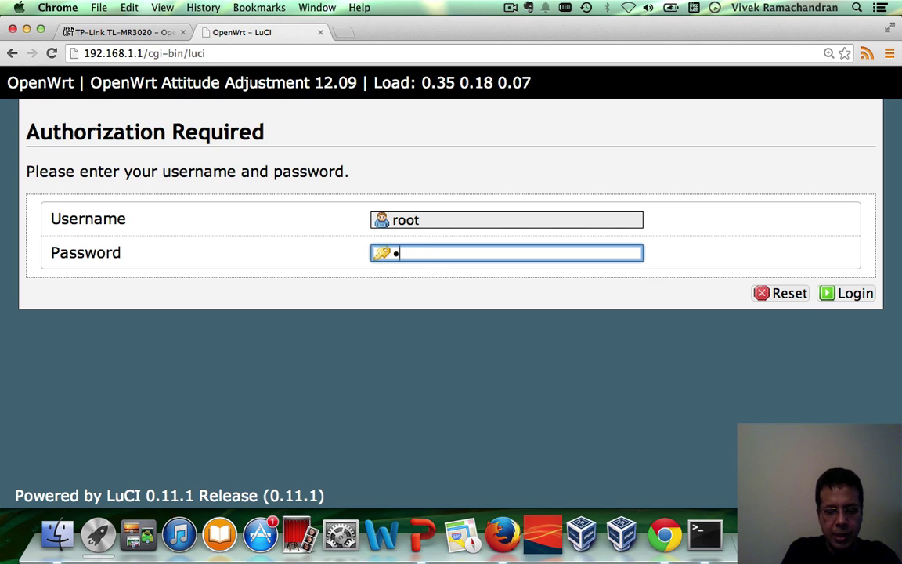
type("aaaaaa")
key("Return")
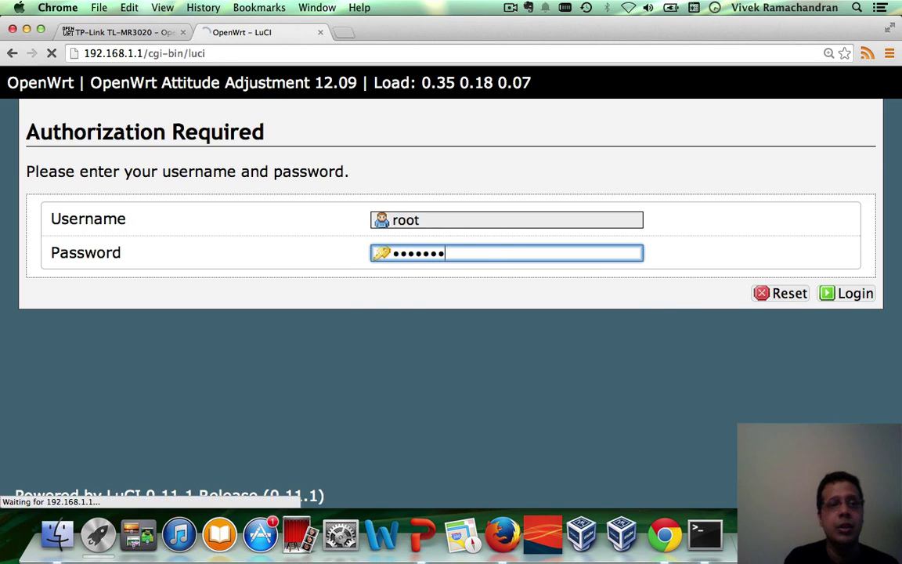
Zoom the page out to 110%, then review the Status Overview and the running processes list
key("super+minus")
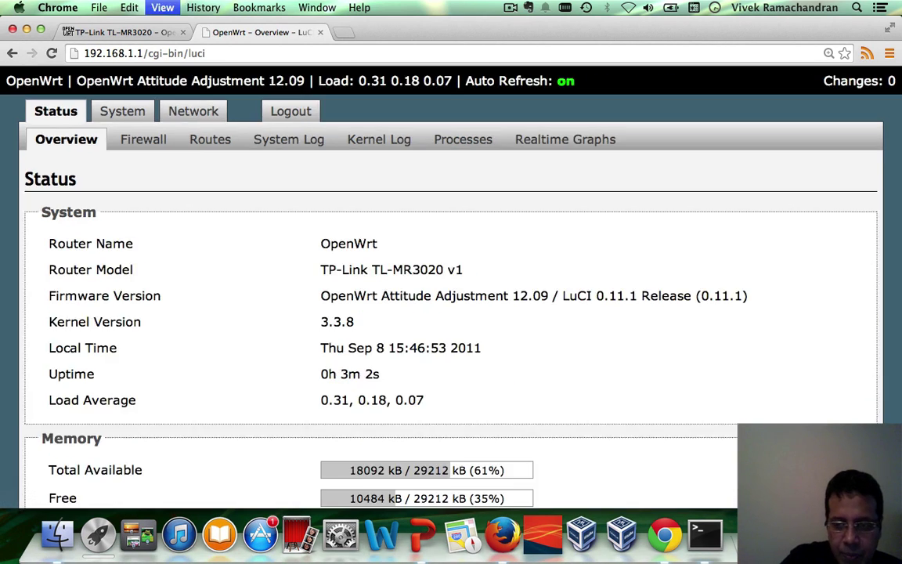
key("super+minus")
key("super+minus")
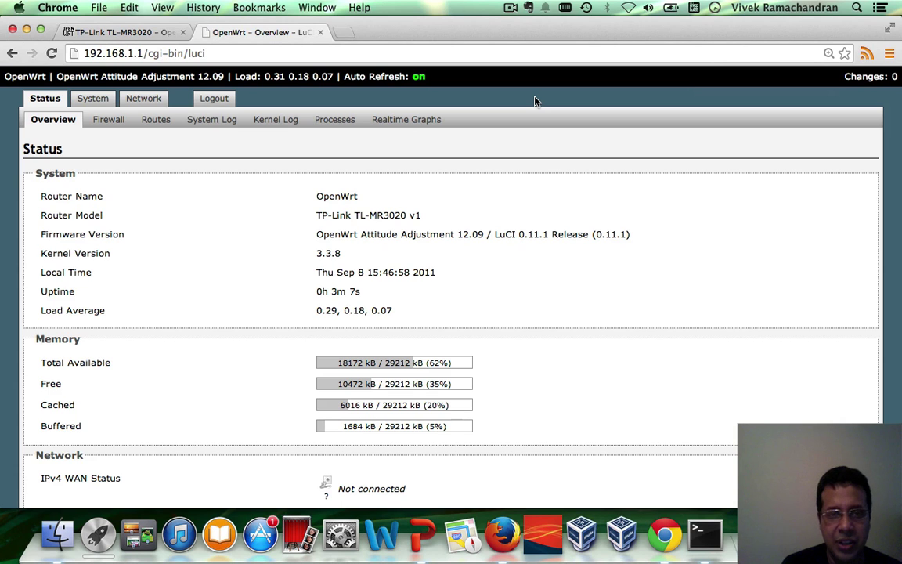
scroll(570, 285, "down", 10)
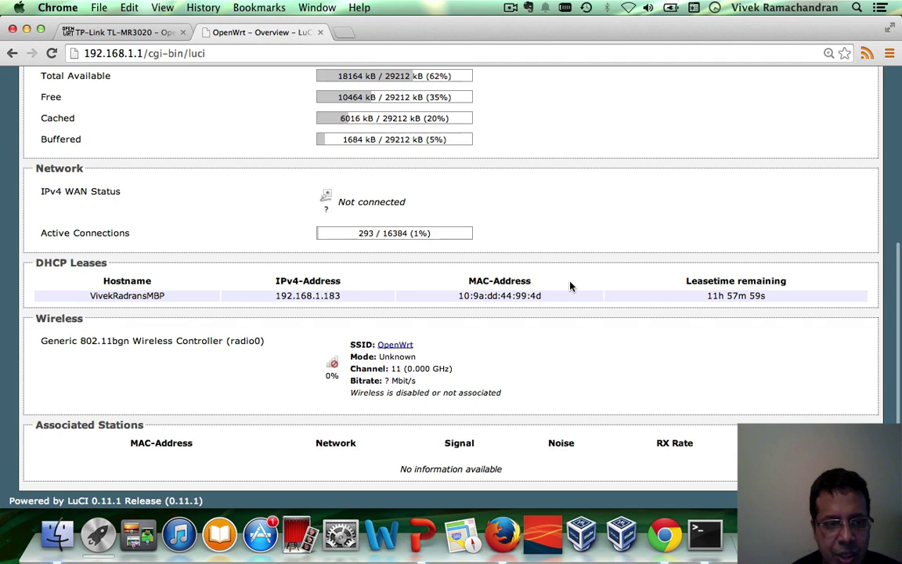
scroll(570, 285, "up", 10)
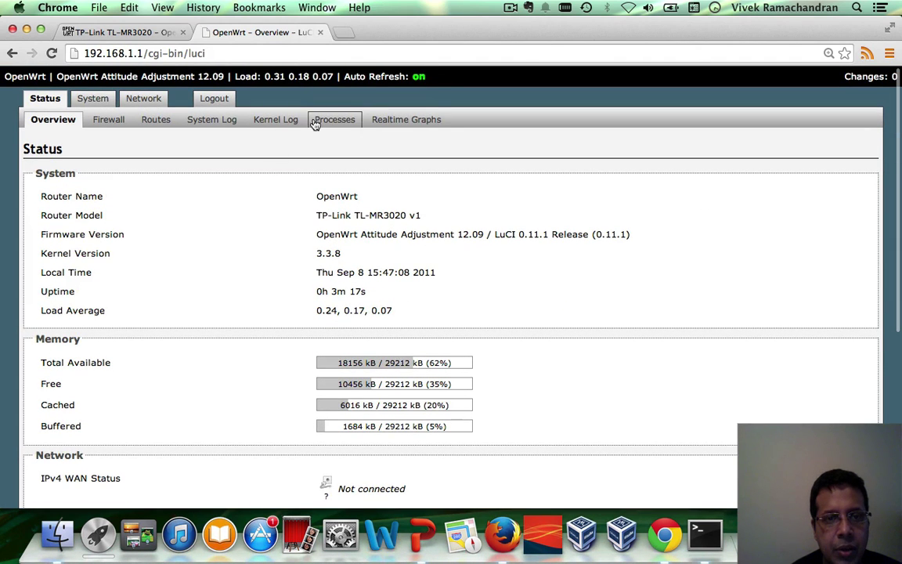
left_click(335, 121)
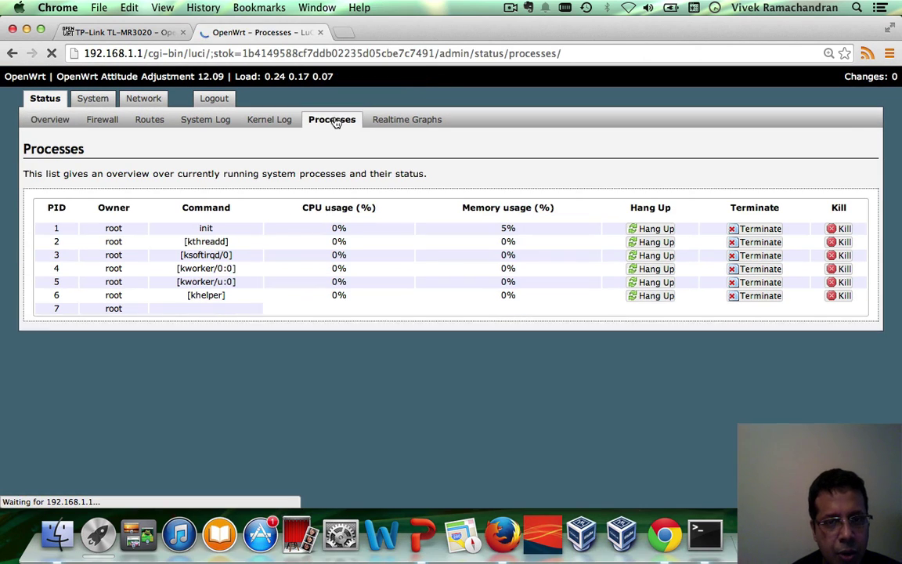
scroll(364, 415, "down", 10)
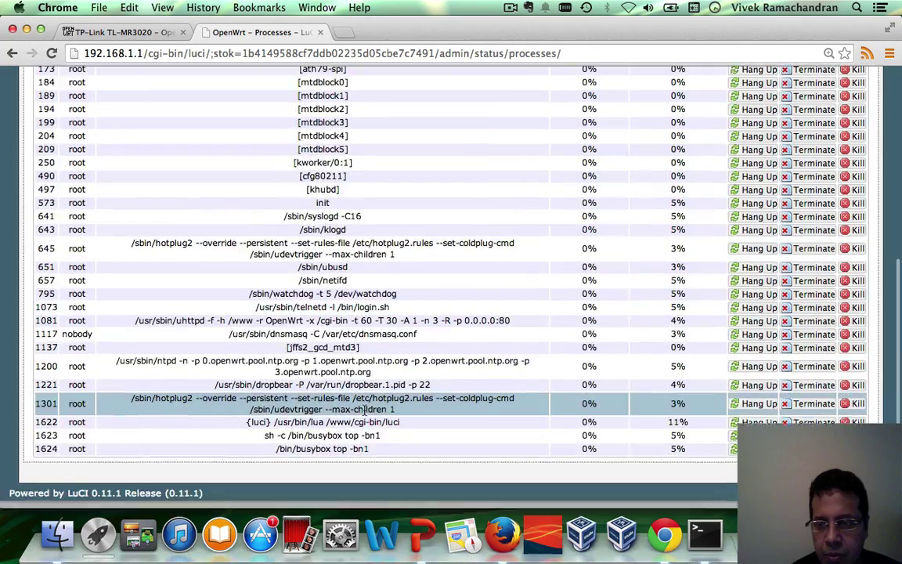
scroll(364, 415, "up", 10)
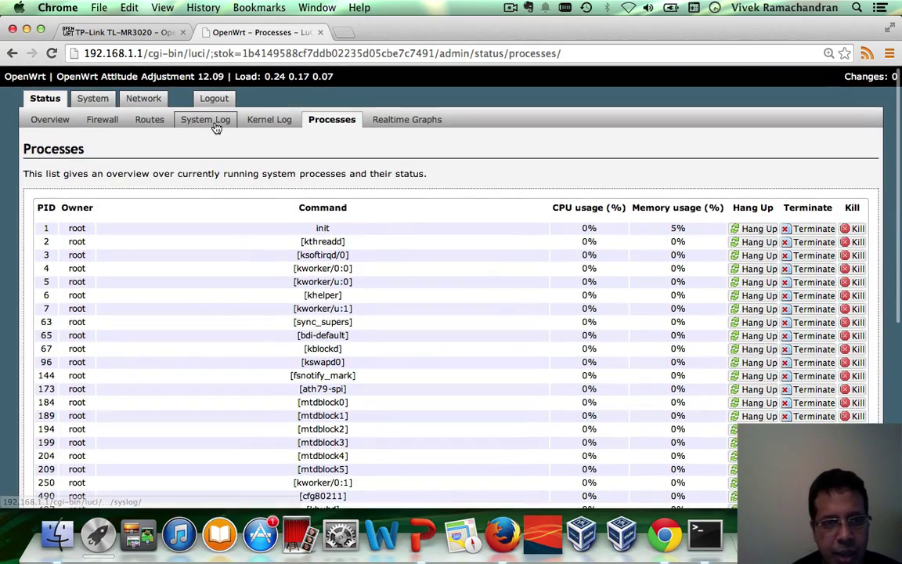
Check the system log and kernel log, then view the System settings page
left_click(216, 127)
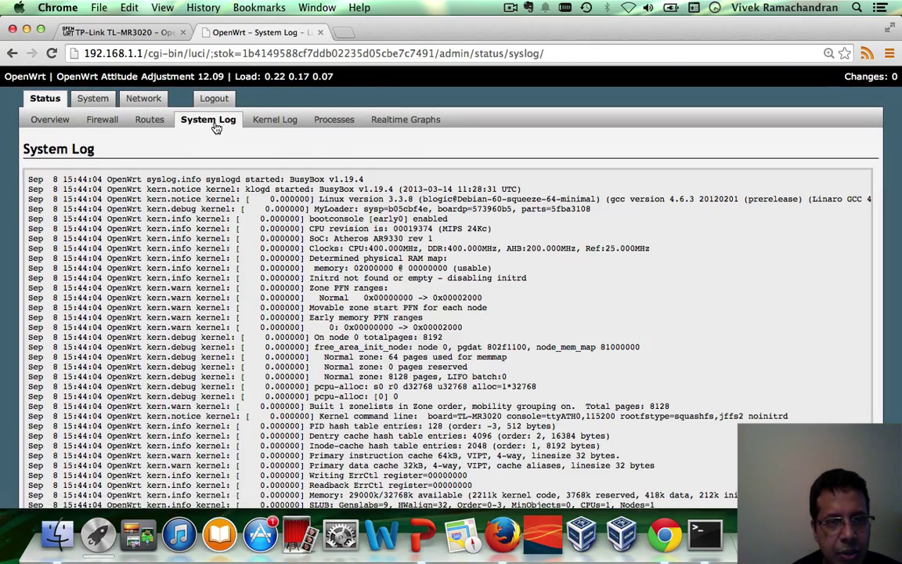
left_click(271, 130)
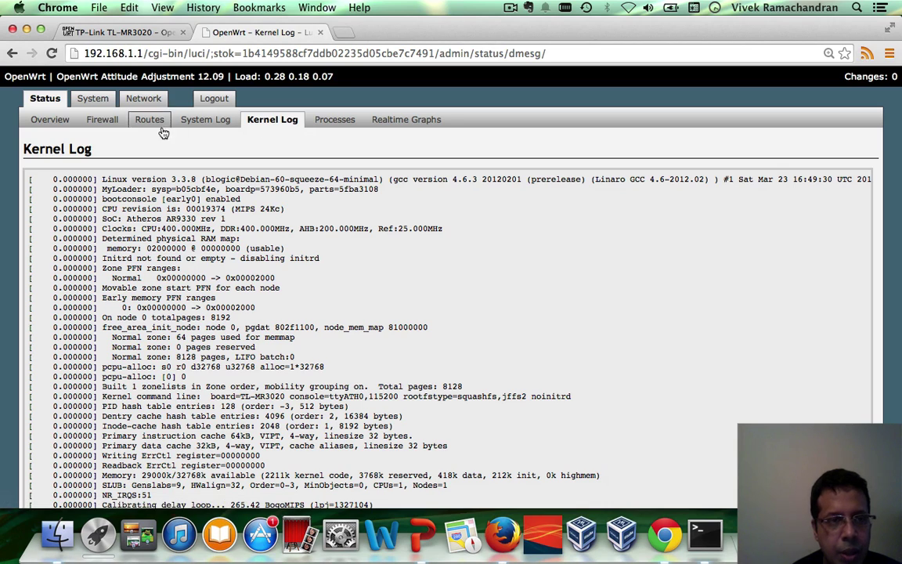
left_click(92, 99)
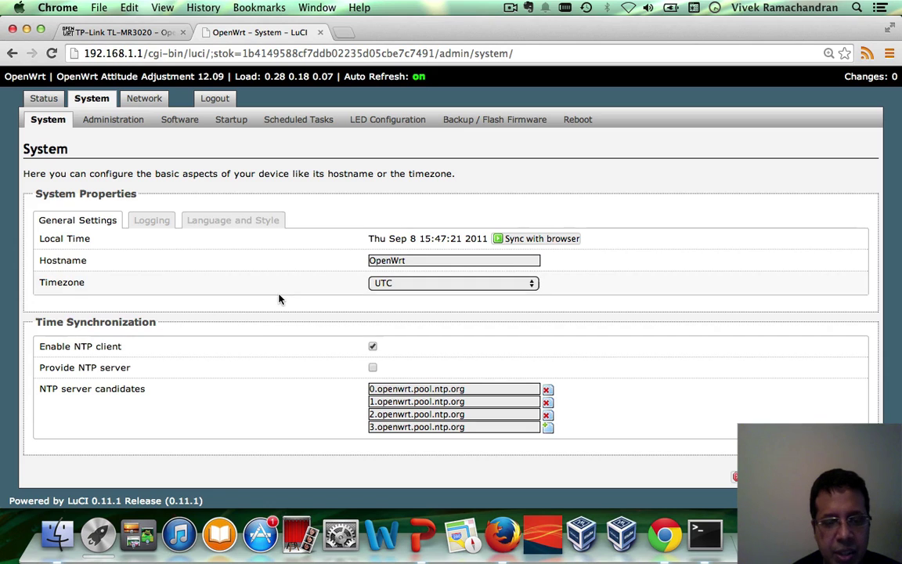
Bring the PowerPoint presentation back to the front from the Dock
left_click(417, 526)
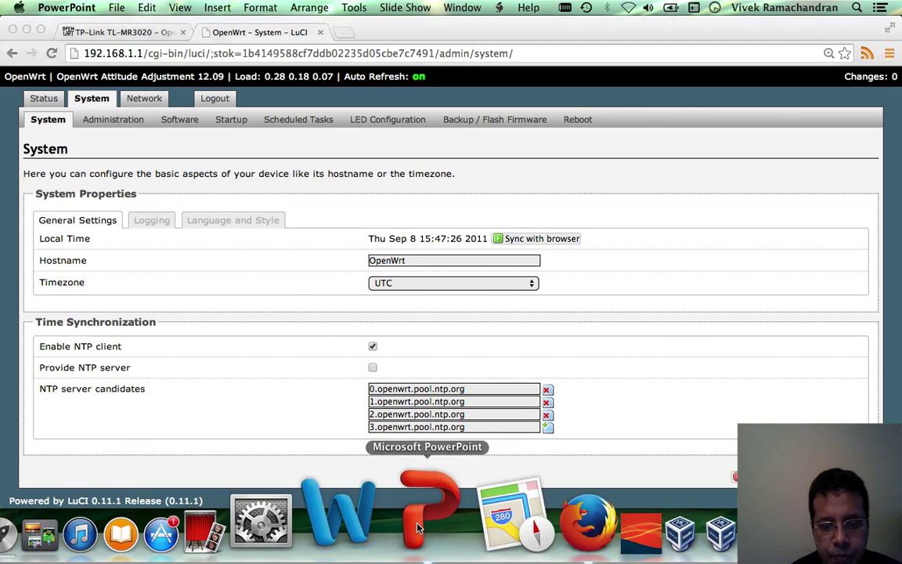